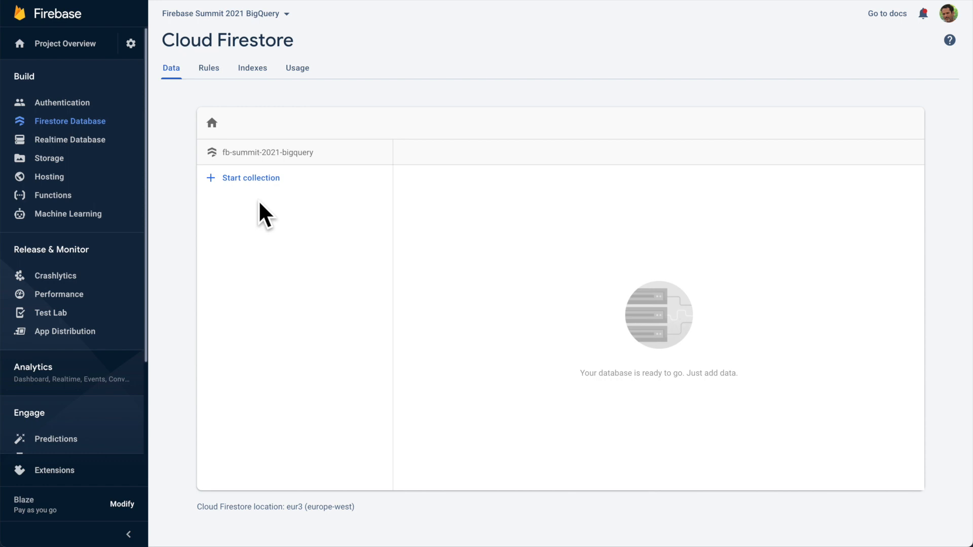
# Start installing the Export Collections to BigQuery extension and accept its API, billing and access reviews
pyautogui.click(59, 474)
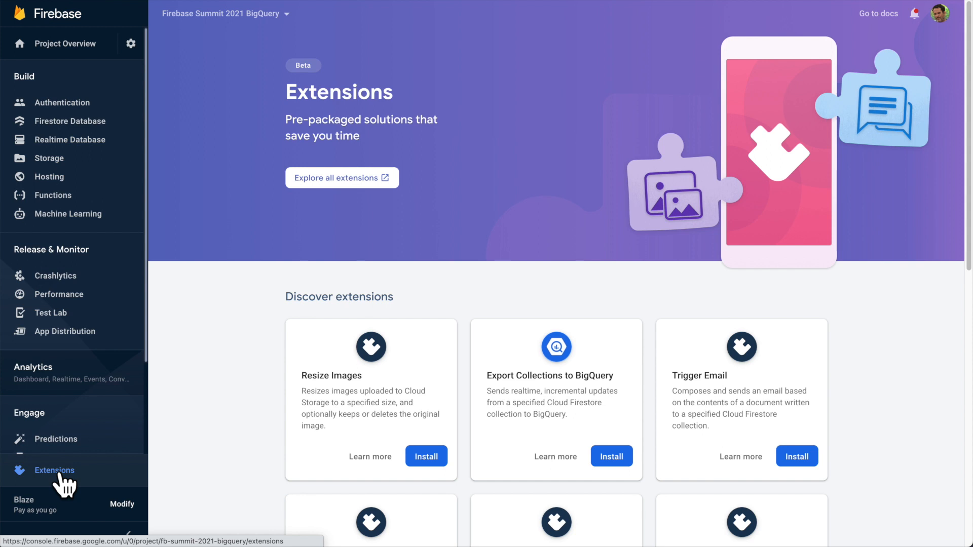
pyautogui.click(612, 457)
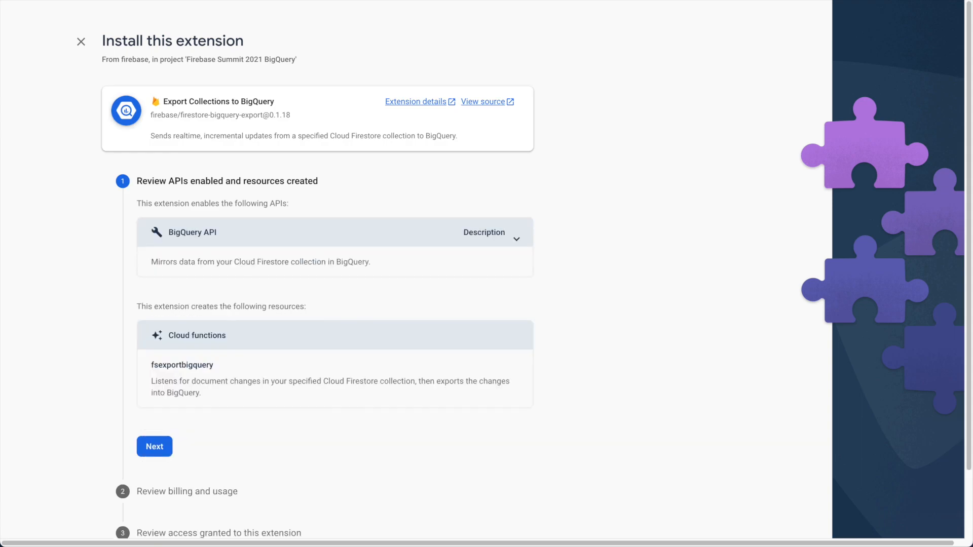
pyautogui.click(156, 446)
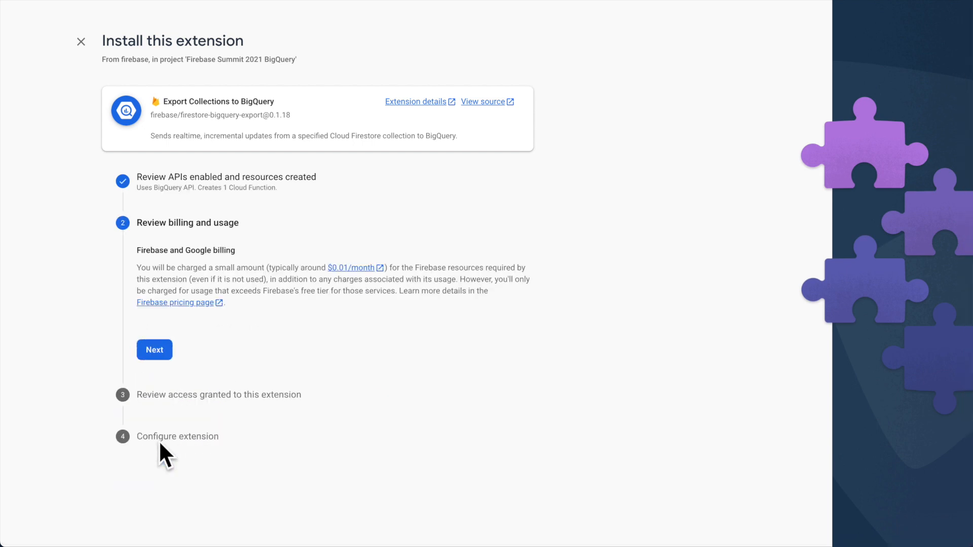
pyautogui.click(152, 350)
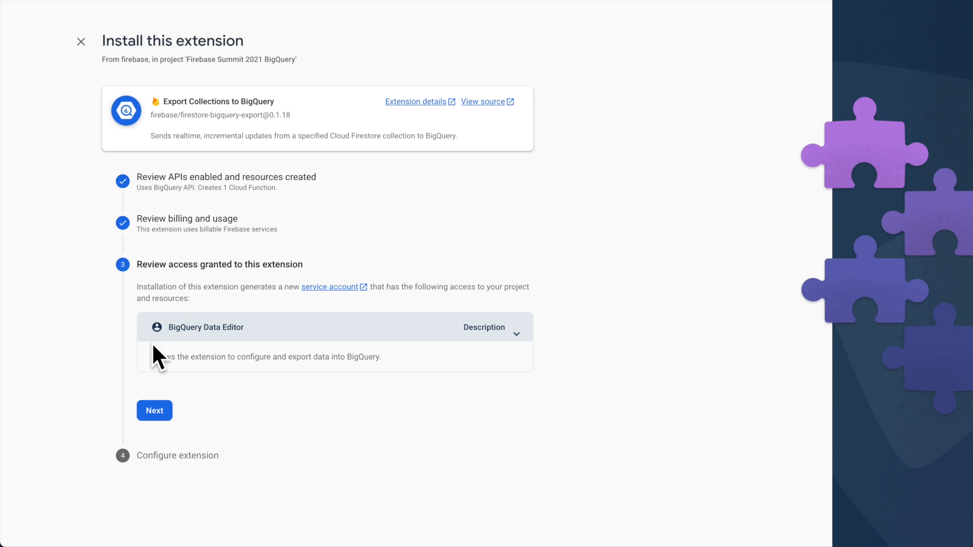
pyautogui.click(154, 411)
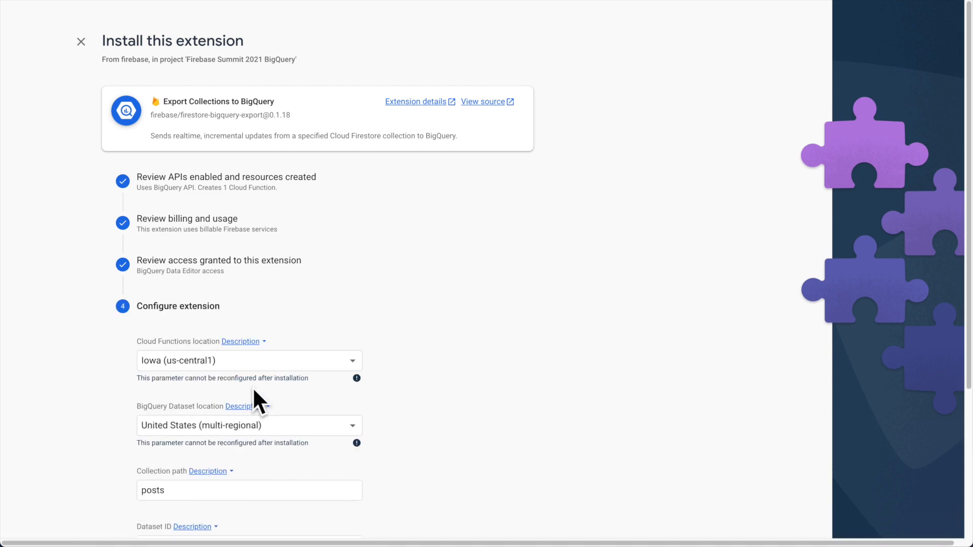
# Set both the Cloud Functions location and the BigQuery Dataset location to Belgium (europe-west1)
pyautogui.scroll(-1, 446, 396)
pyautogui.scroll(-4, 447, 399)
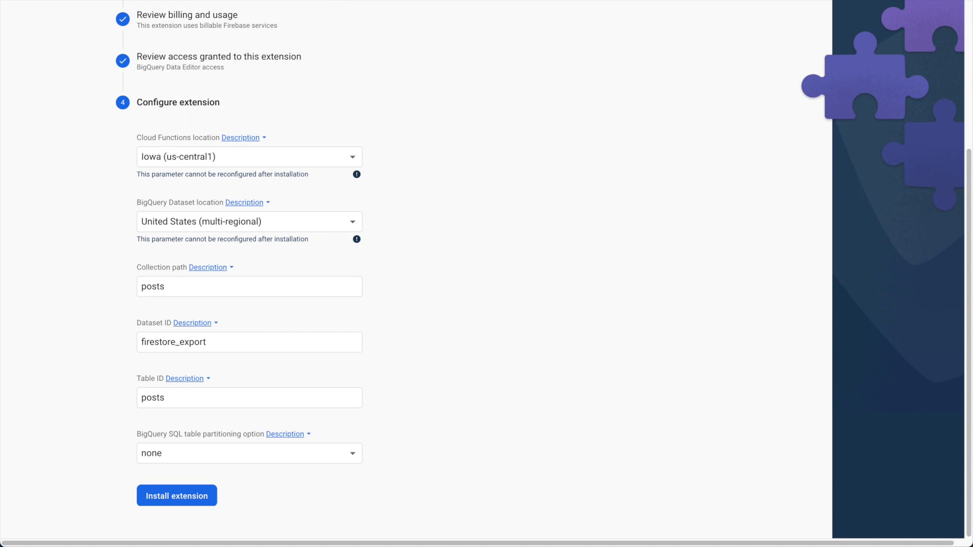
pyautogui.click(352, 157)
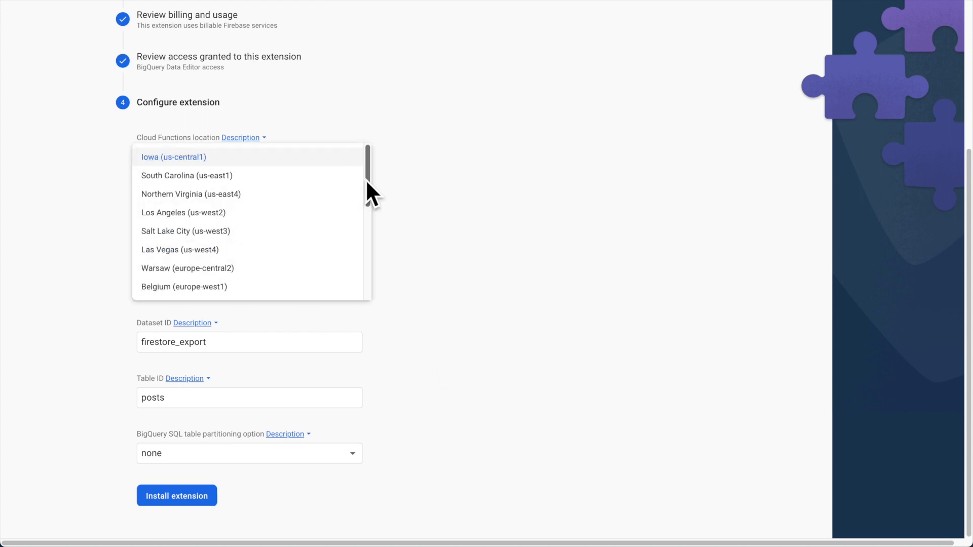
pyautogui.moveTo(367, 177); pyautogui.dragTo(366, 199)
pyautogui.click(286, 229)
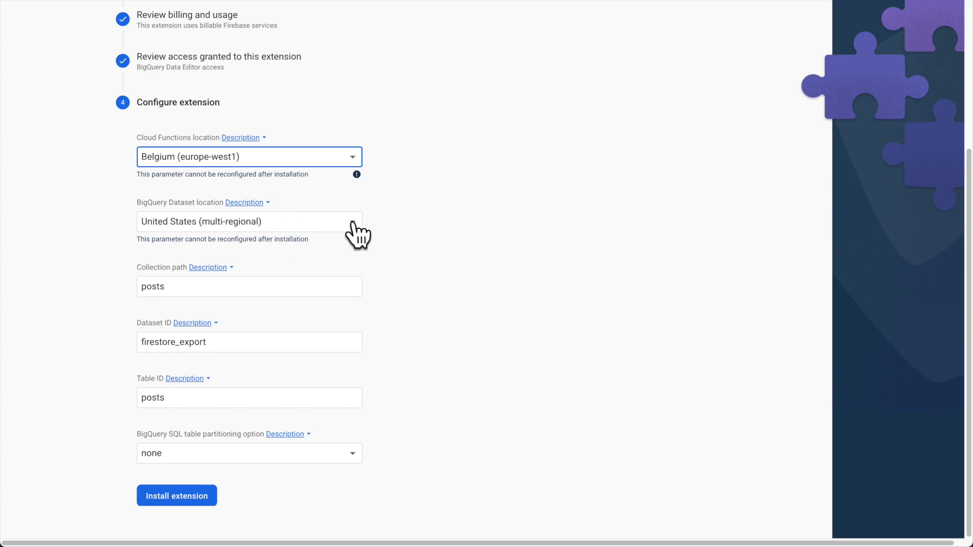
pyautogui.click(357, 233)
pyautogui.moveTo(367, 230); pyautogui.dragTo(360, 163)
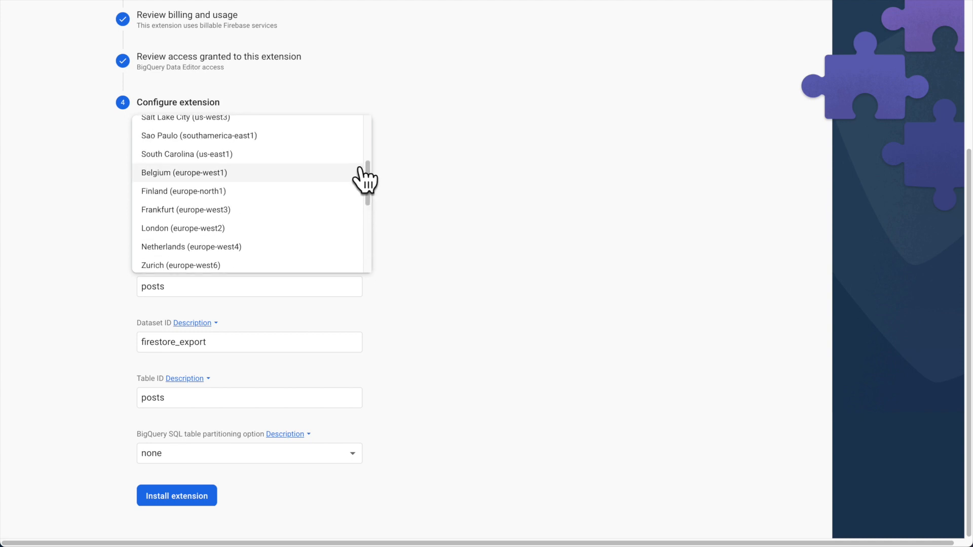
pyautogui.click(337, 175)
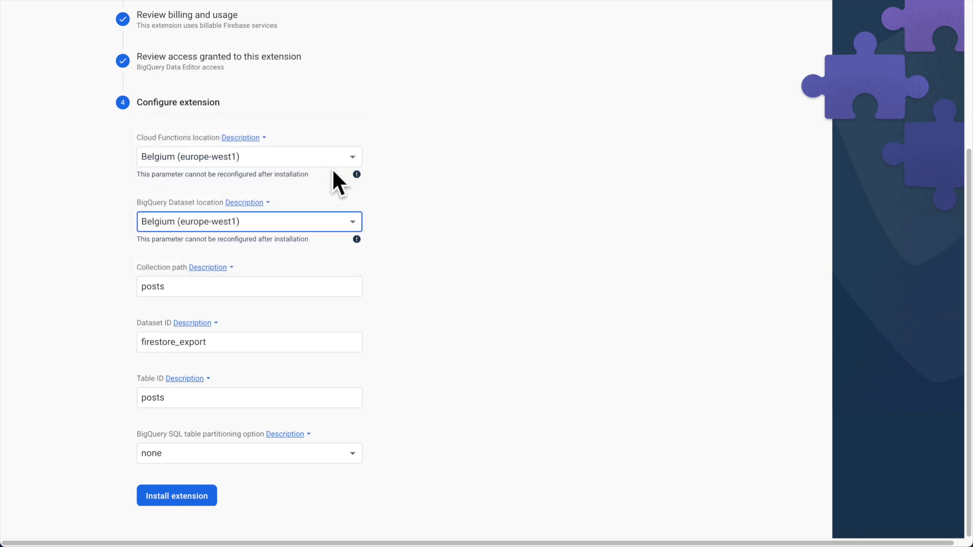
# Set the extension's collection path and table ID both to customers
pyautogui.doubleClick(146, 287)
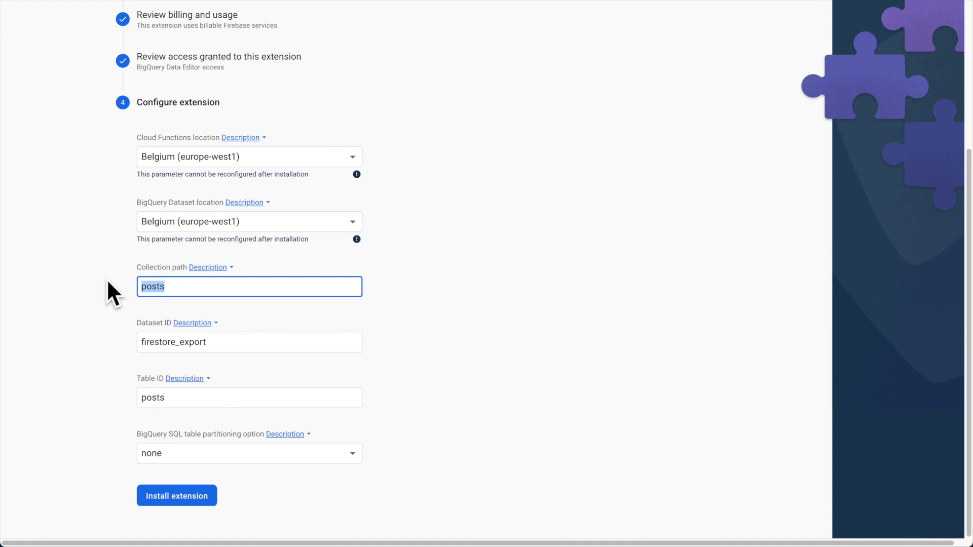
pyautogui.write('cust')
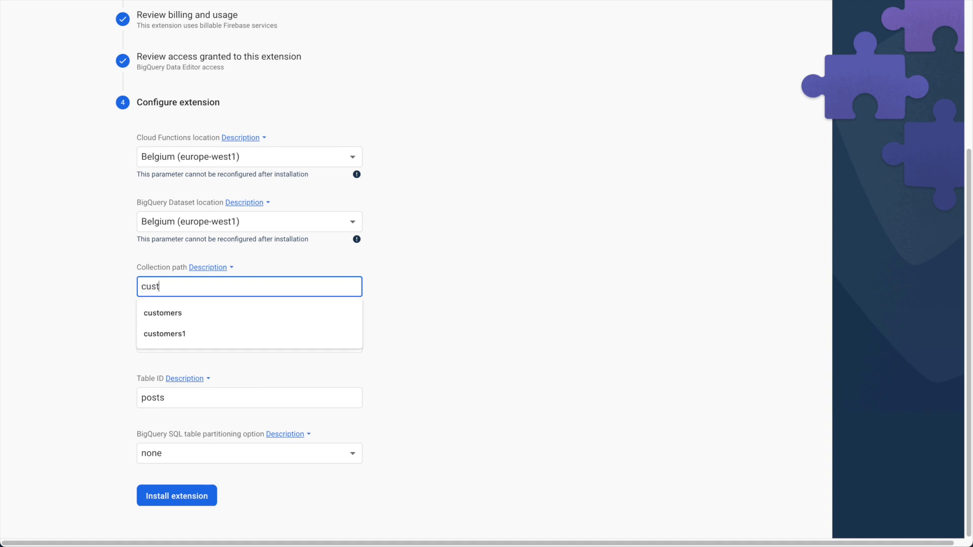
pyautogui.write('omers')
pyautogui.click(422, 285)
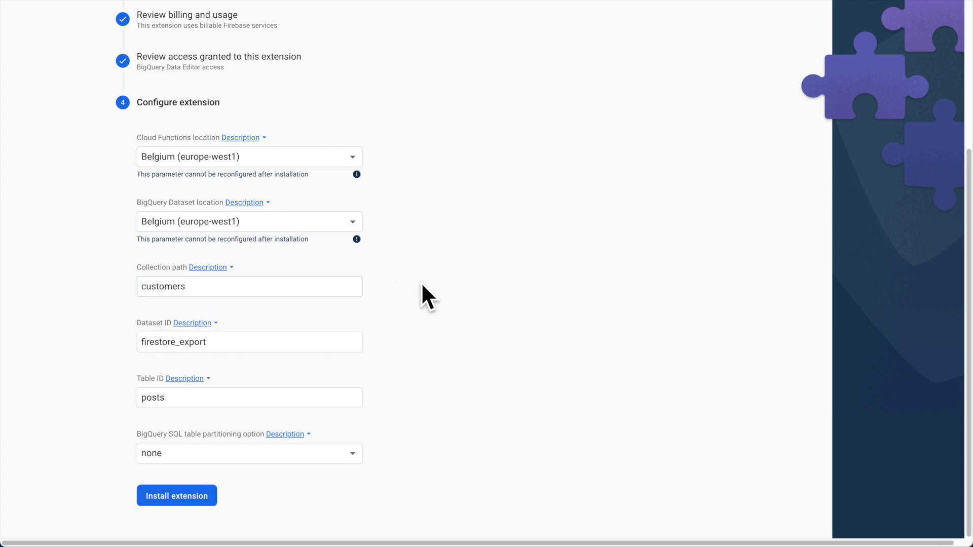
pyautogui.moveTo(274, 292); pyautogui.dragTo(126, 285)
pyautogui.hotkey('ctrl', 'c')
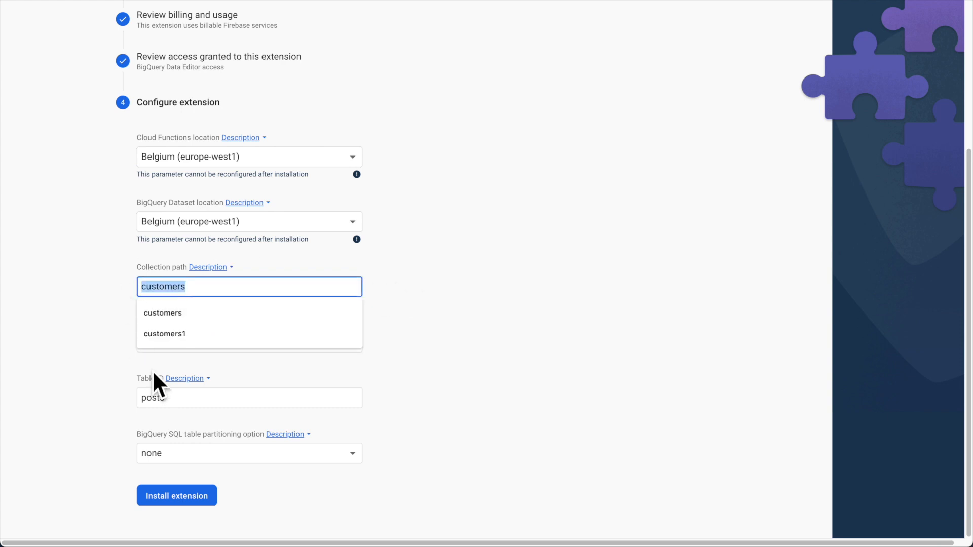
pyautogui.moveTo(182, 399); pyautogui.dragTo(135, 397)
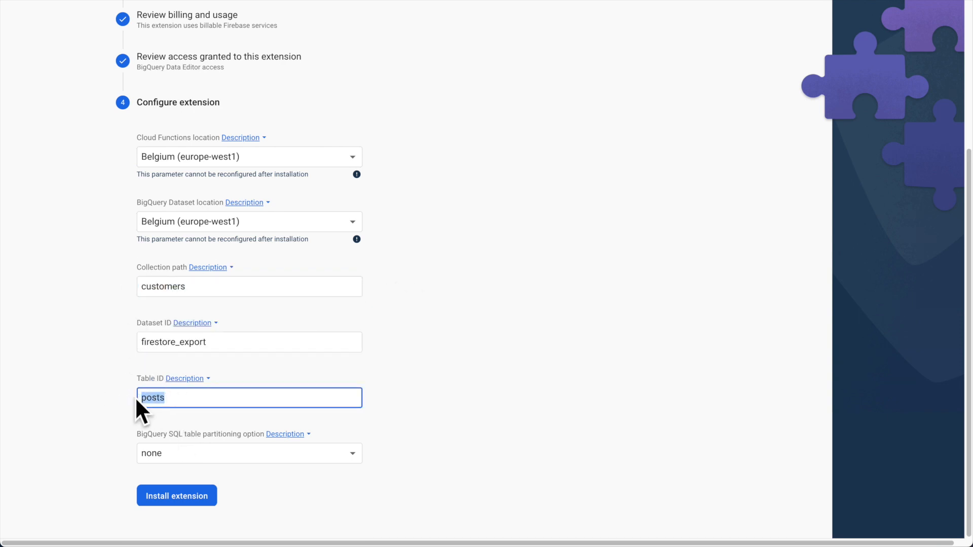
pyautogui.hotkey('ctrl', 'v')
pyautogui.click(55, 367)
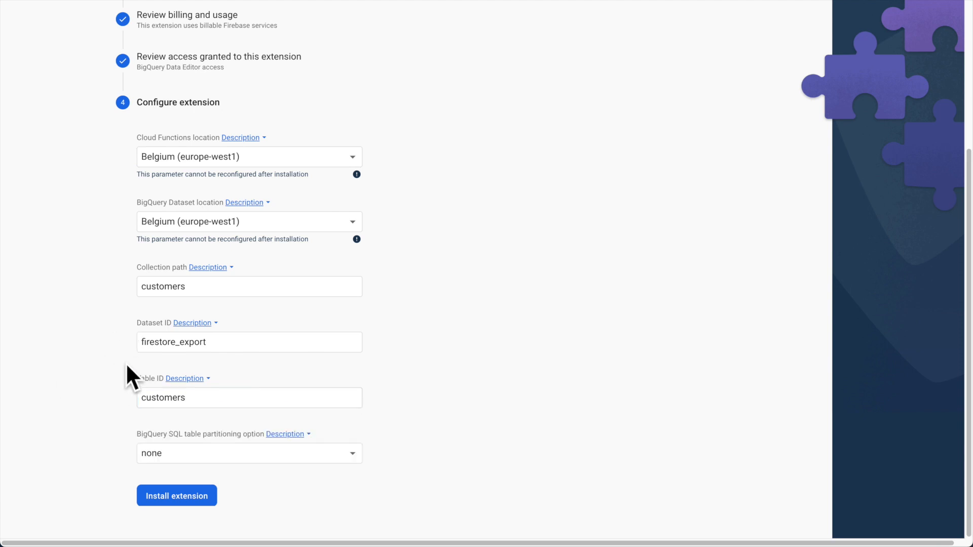
# Set the dataset ID to firestore_sales and install the extension
pyautogui.moveTo(177, 352); pyautogui.dragTo(217, 352)
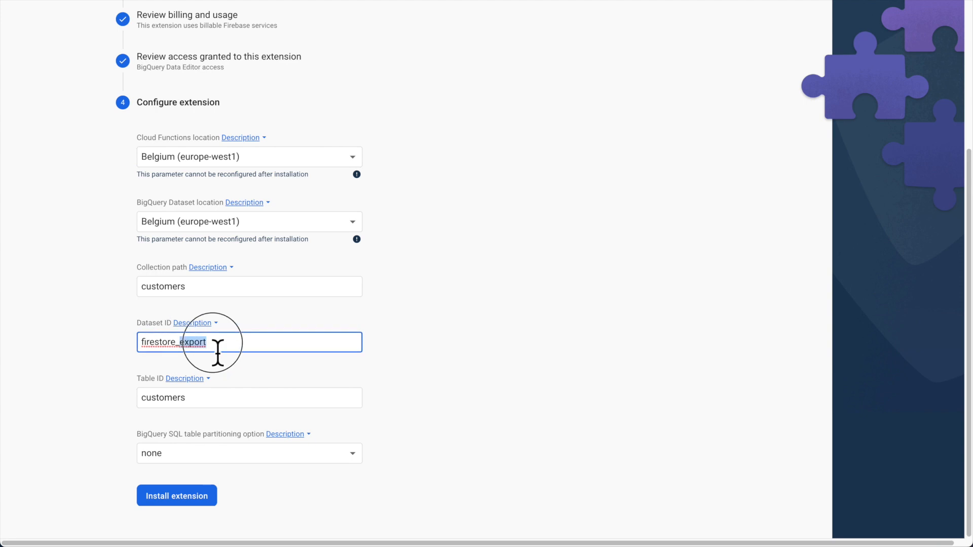
pyautogui.write('sales')
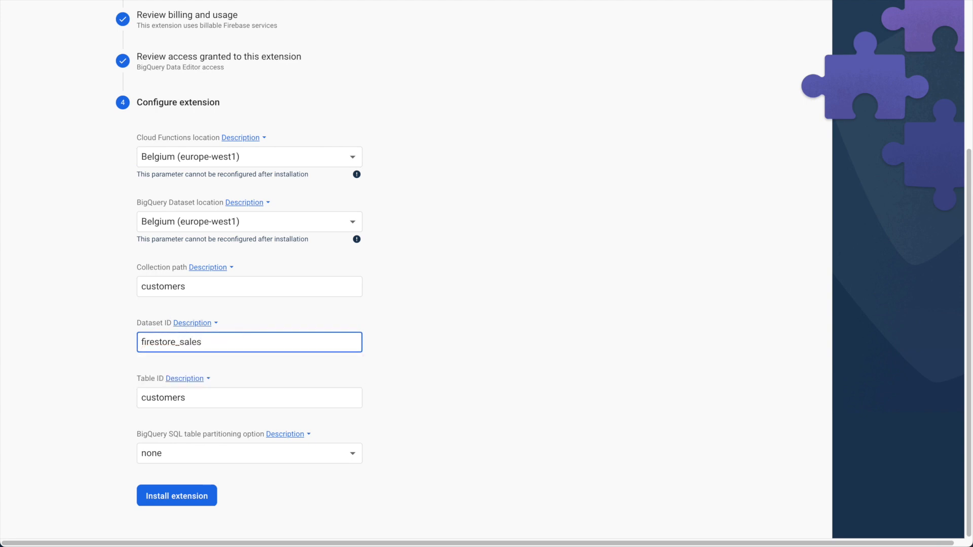
pyautogui.click(444, 340)
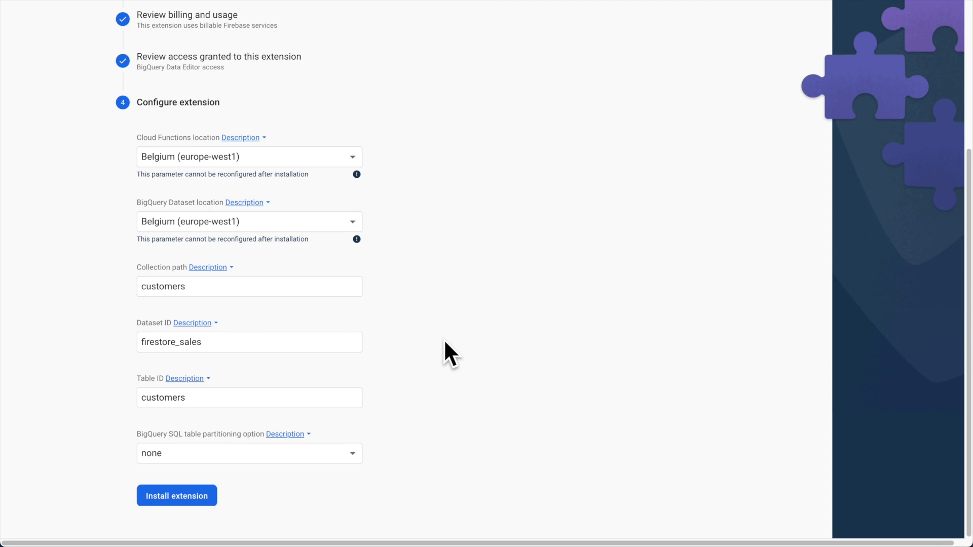
pyautogui.click(165, 495)
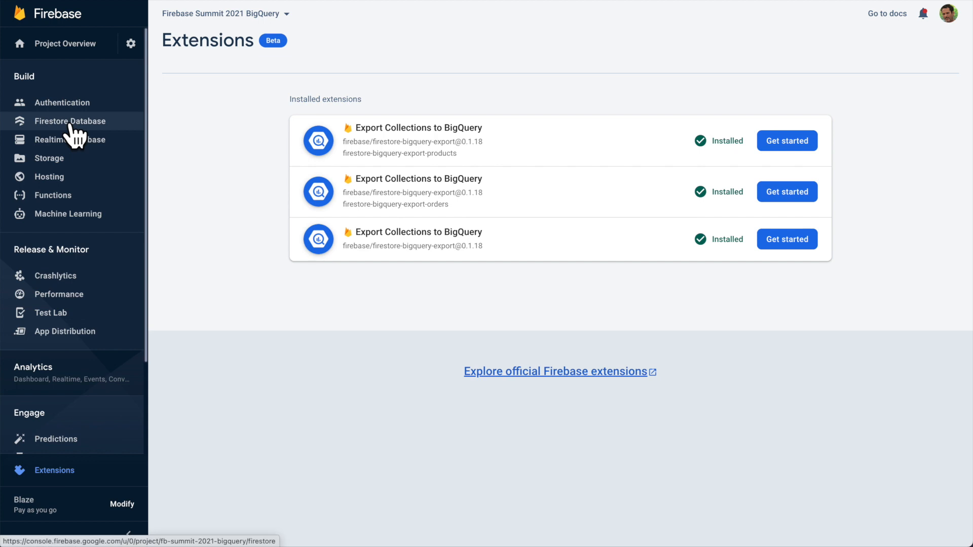
# Open the Firestore Database, run node import_to_firestore in Terminal, and reload the Firestore data page
pyautogui.click(70, 124)
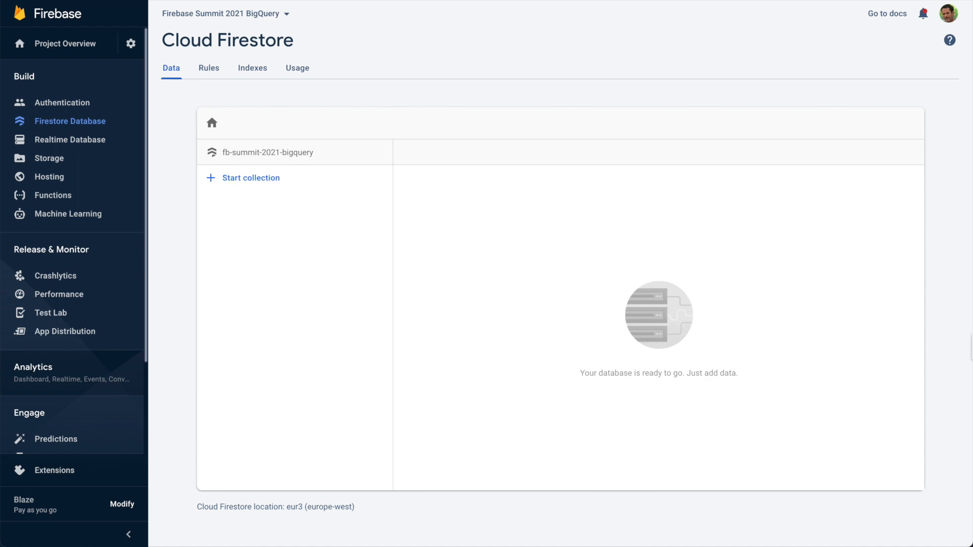
pyautogui.moveTo(952, 341)
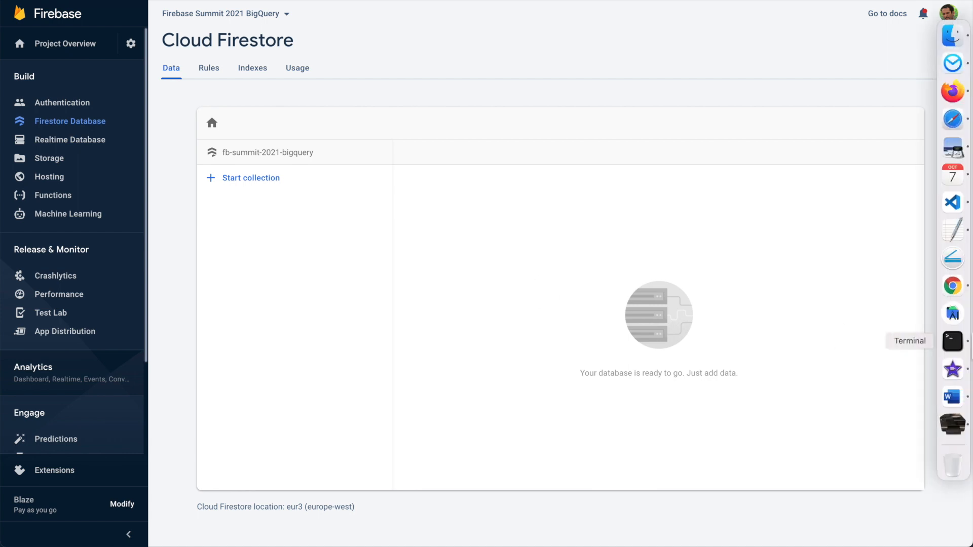
pyautogui.click(953, 341)
pyautogui.click(784, 178)
pyautogui.press('Return')
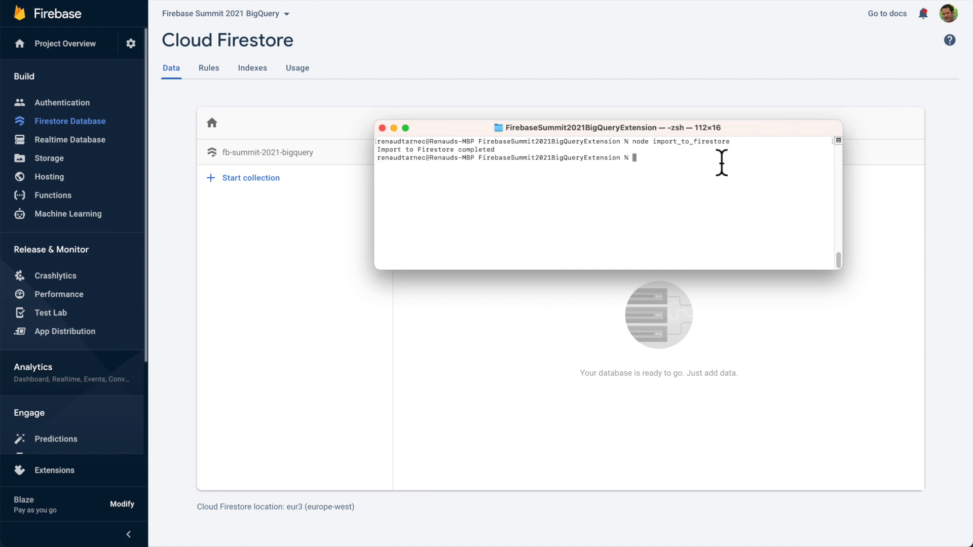
pyautogui.click(238, 212)
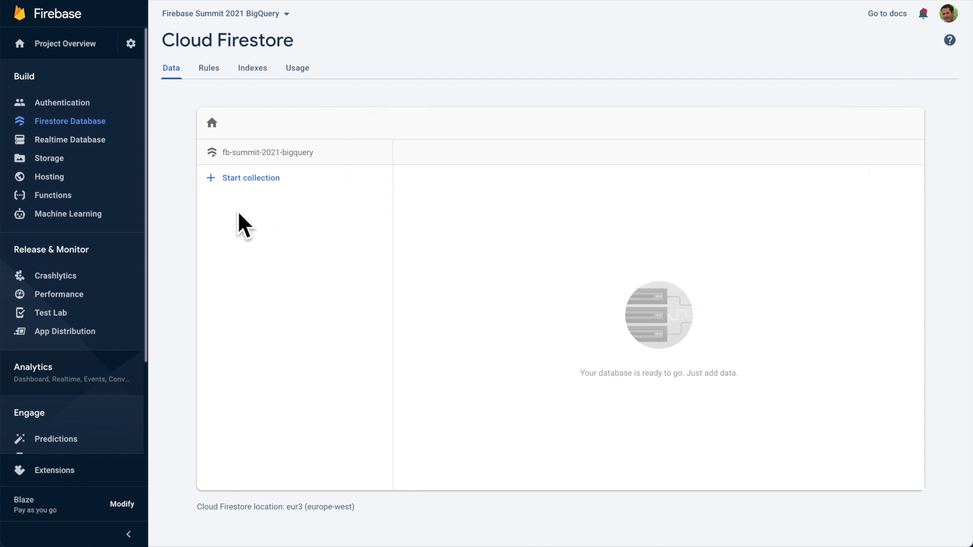
pyautogui.click(55, 6)
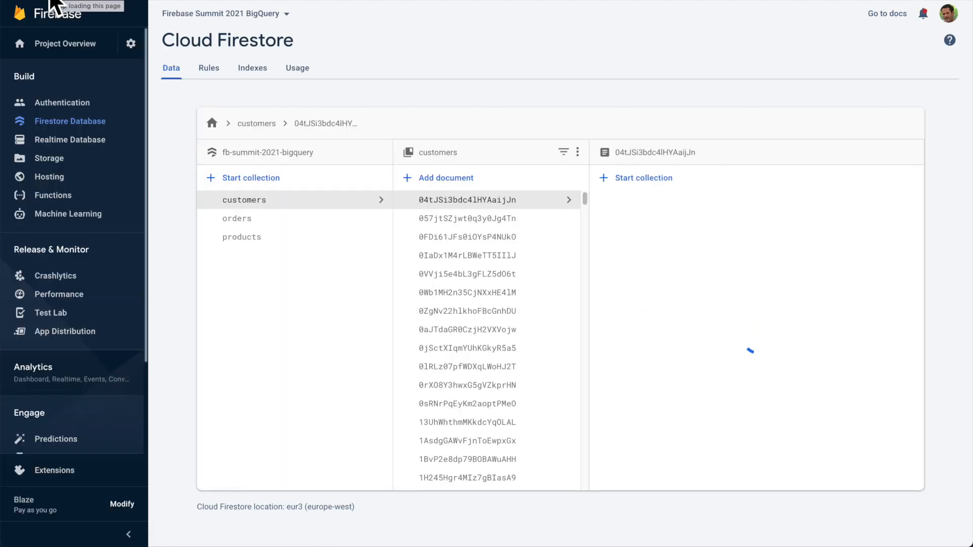
# Browse several documents in the customers collection to examine their fields
pyautogui.click(476, 293)
pyautogui.scroll(-7, 476, 294)
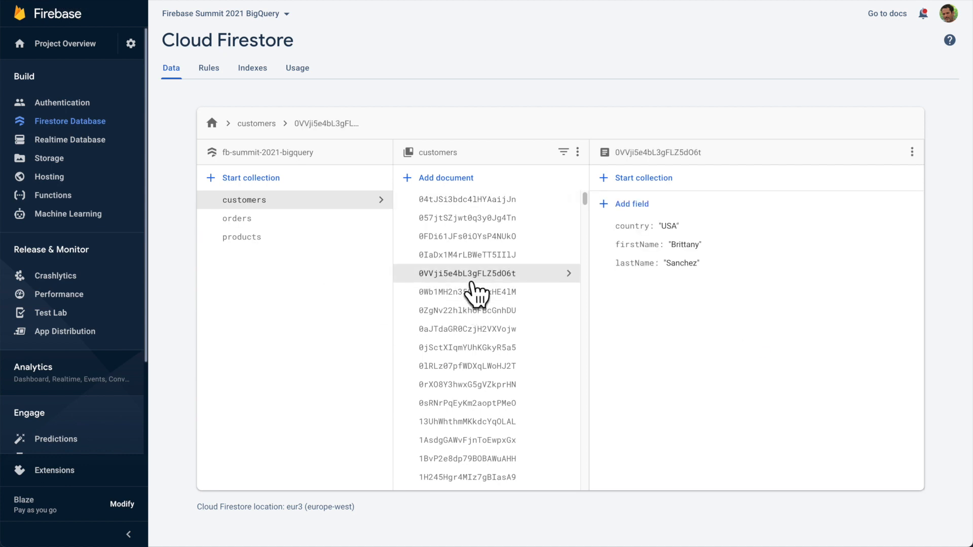
pyautogui.click(476, 289)
pyautogui.scroll(-5, 476, 291)
pyautogui.click(476, 287)
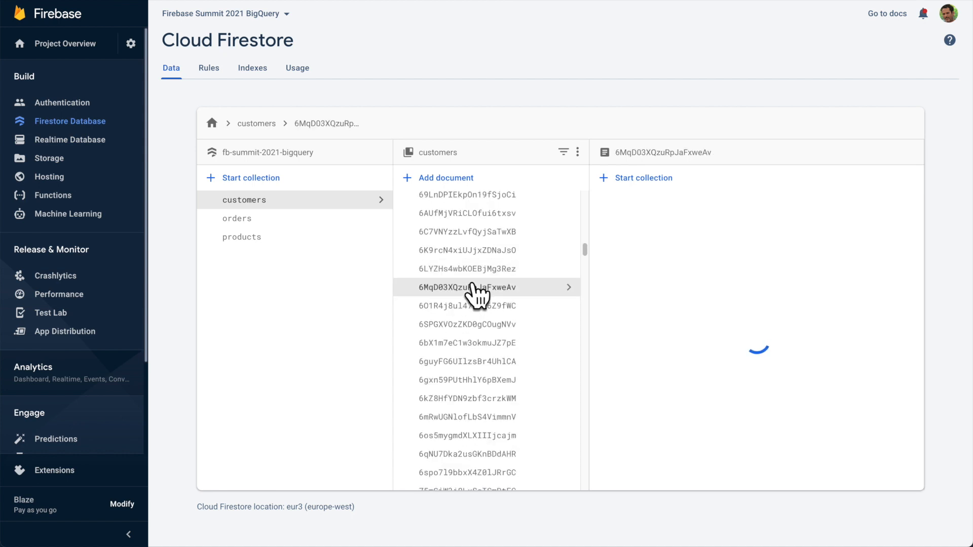
pyautogui.scroll(-5, 477, 291)
pyautogui.click(474, 301)
# Open the orders collection and examine the fields of several order documents
pyautogui.click(284, 217)
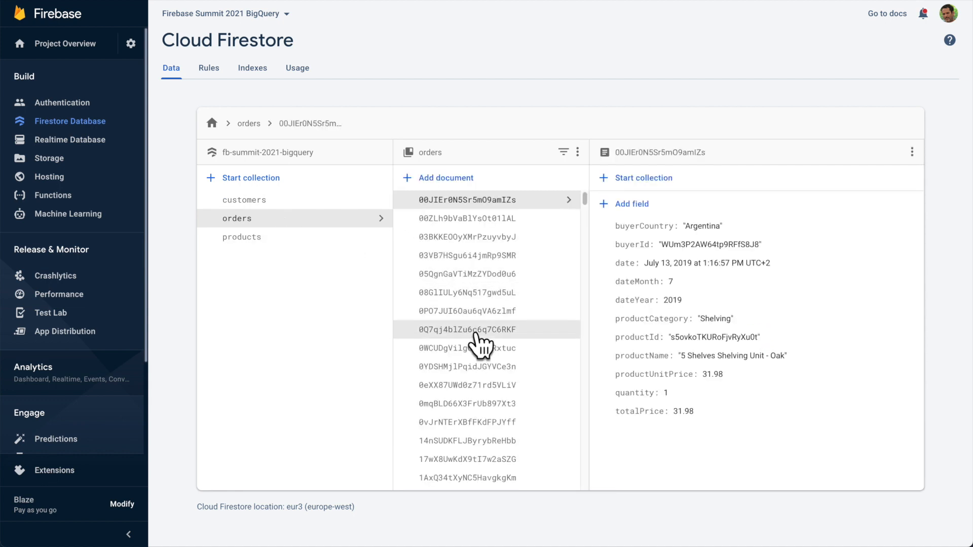
pyautogui.scroll(-3, 476, 324)
pyautogui.click(476, 335)
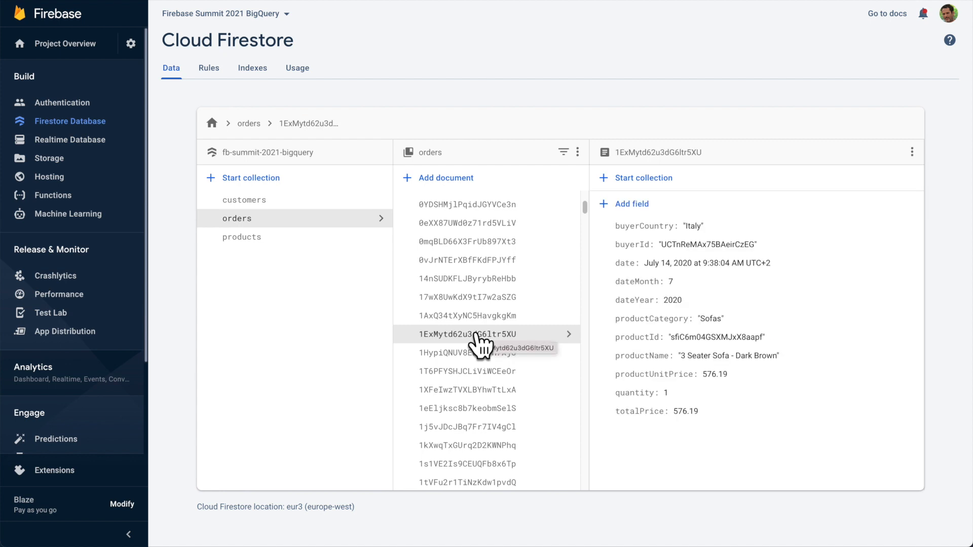
pyautogui.scroll(-6, 477, 335)
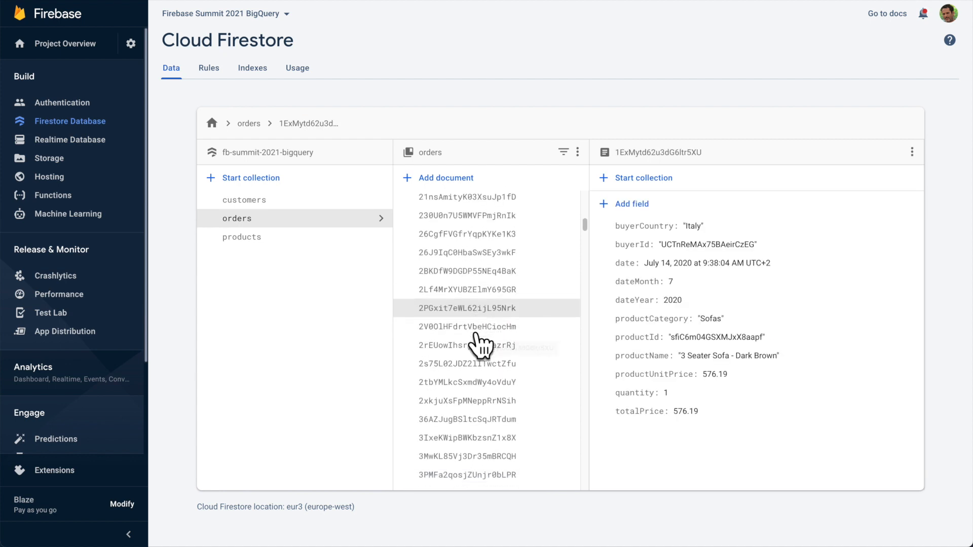
pyautogui.click(478, 339)
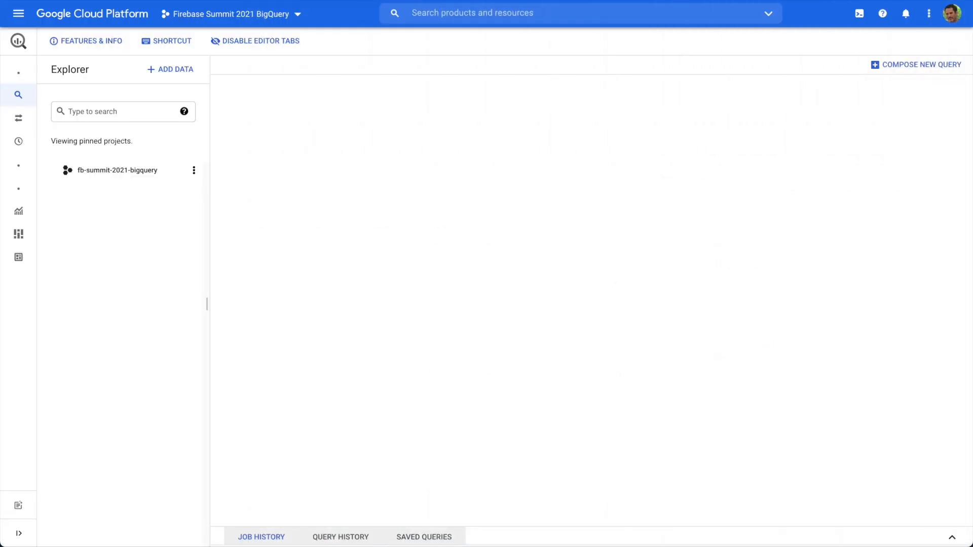
# Reload the BigQuery console, expand the firestore_sales dataset in fb-summit-2021-bigquery, and view the schema of products_raw_latest
pyautogui.click(50, 1)
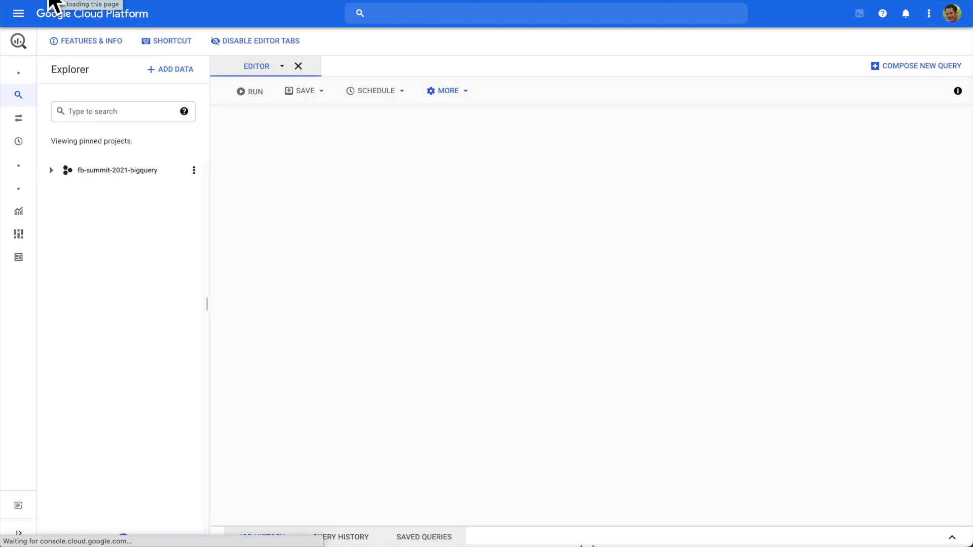
pyautogui.click(50, 171)
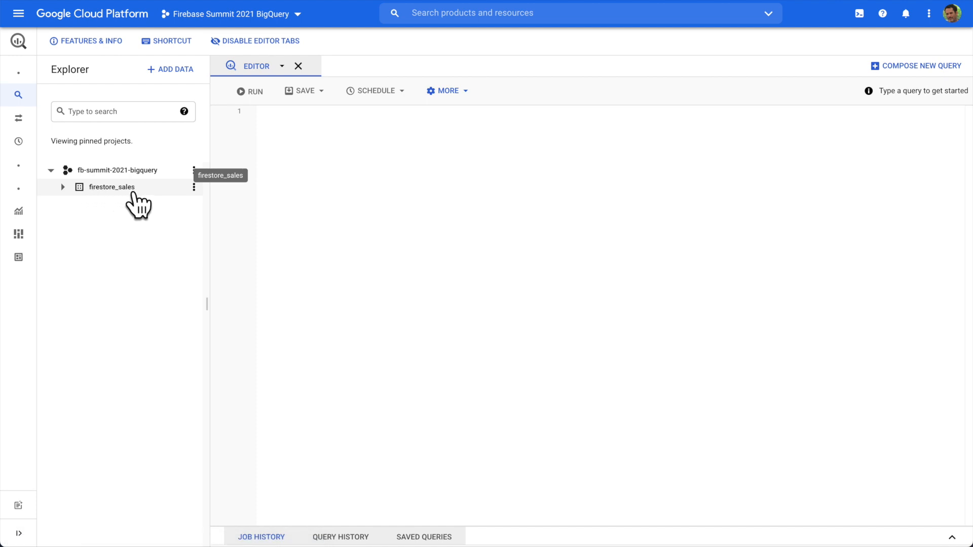
pyautogui.click(62, 187)
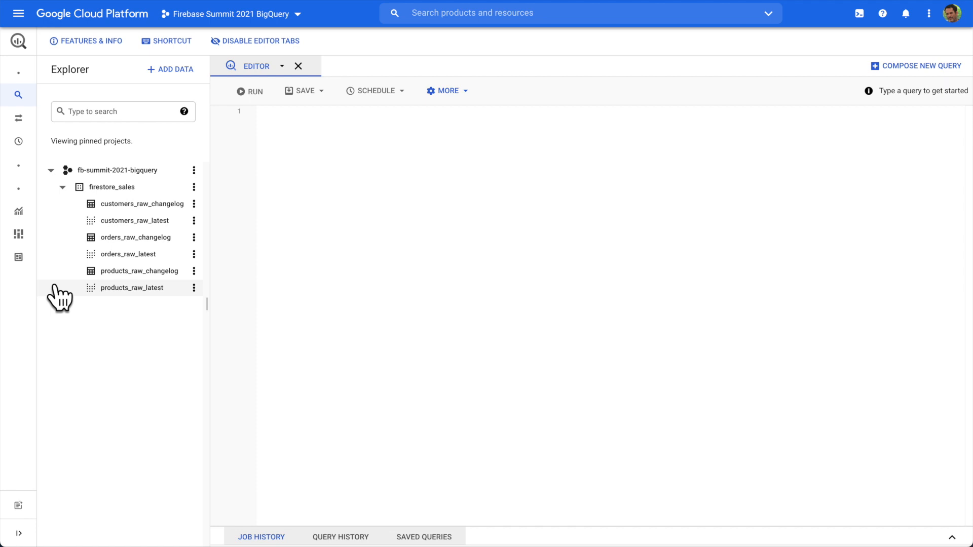
pyautogui.click(108, 287)
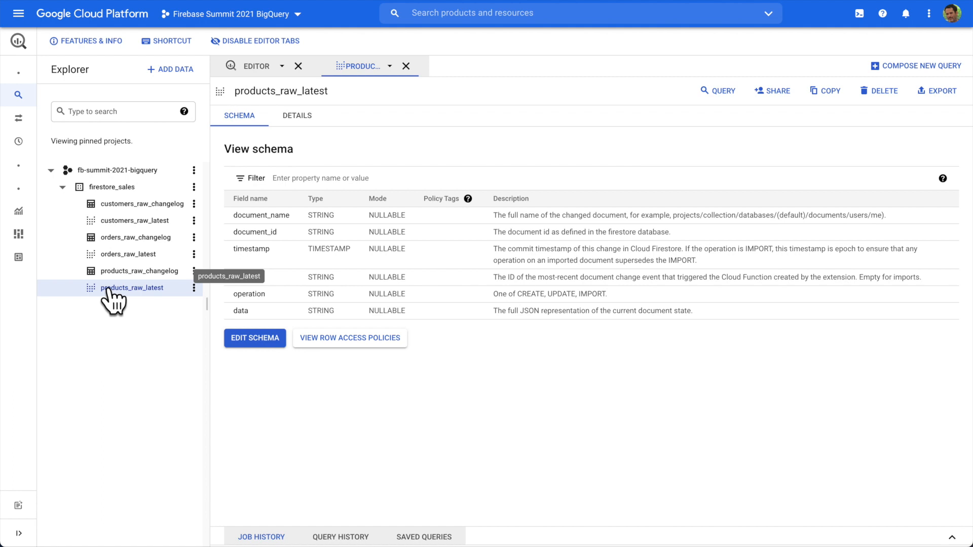
# Compose a query selecting all columns from fb-summit-2021-bigquery.firestore_sales.products_raw_latest, without a row limit
pyautogui.click(719, 92)
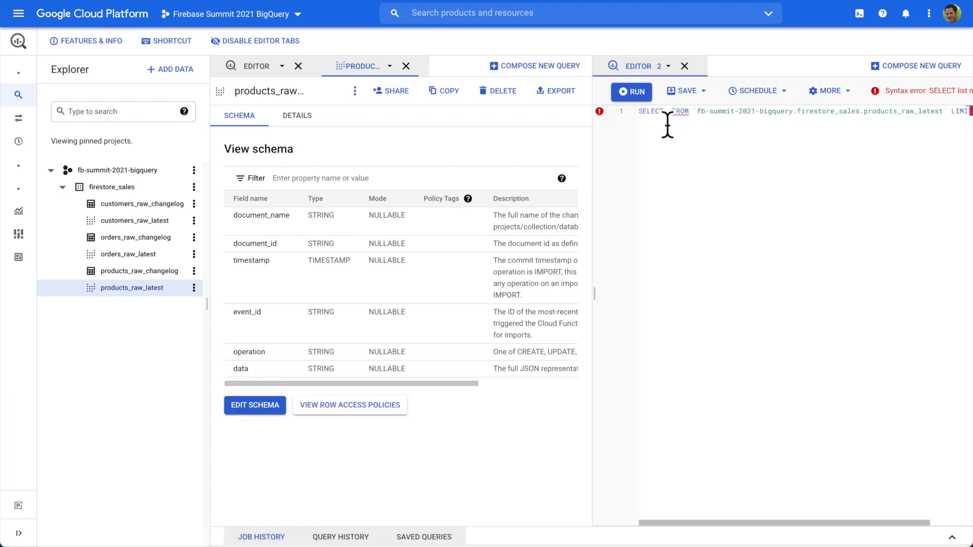
pyautogui.write('*')
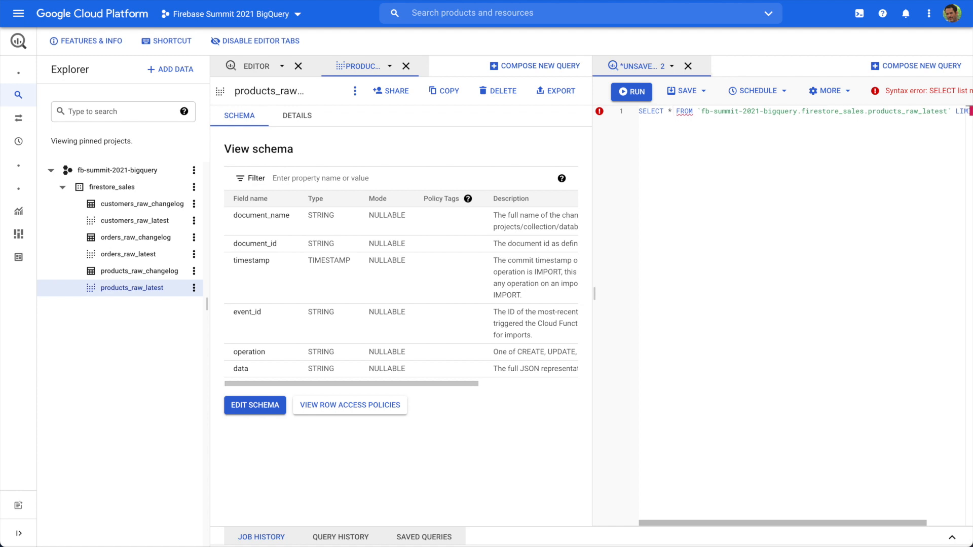
pyautogui.press('End')
pyautogui.press('BackSpace')
pyautogui.press('BackSpace')
pyautogui.press('BackSpace')
pyautogui.press('BackSpace')
pyautogui.press('BackSpace')
pyautogui.press('BackSpace')
pyautogui.press('BackSpace')
pyautogui.press('BackSpace')
pyautogui.press('BackSpace')
pyautogui.press('BackSpace')
pyautogui.press('Home')
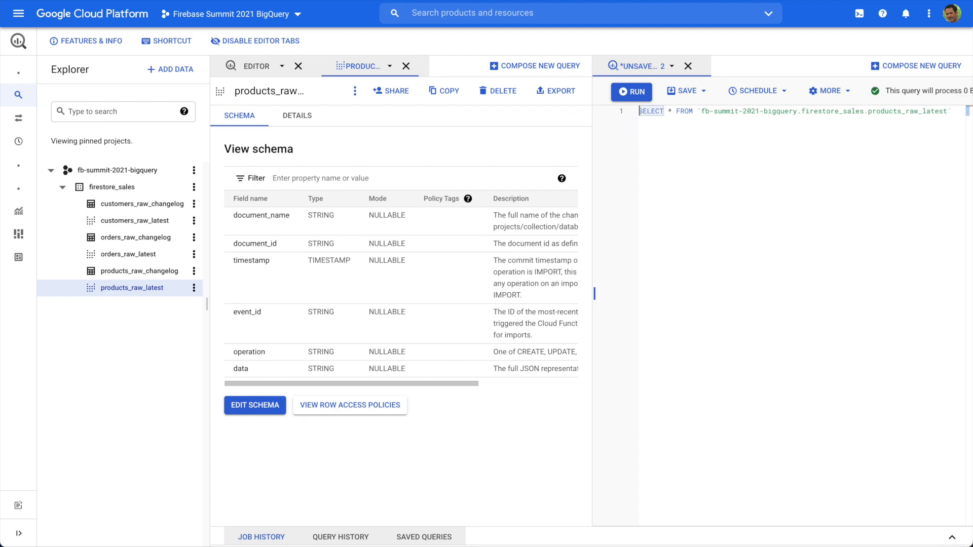
# Widen the query editor pane and run the products_raw_latest query
pyautogui.click(592, 120)
pyautogui.moveTo(593, 122); pyautogui.dragTo(475, 134)
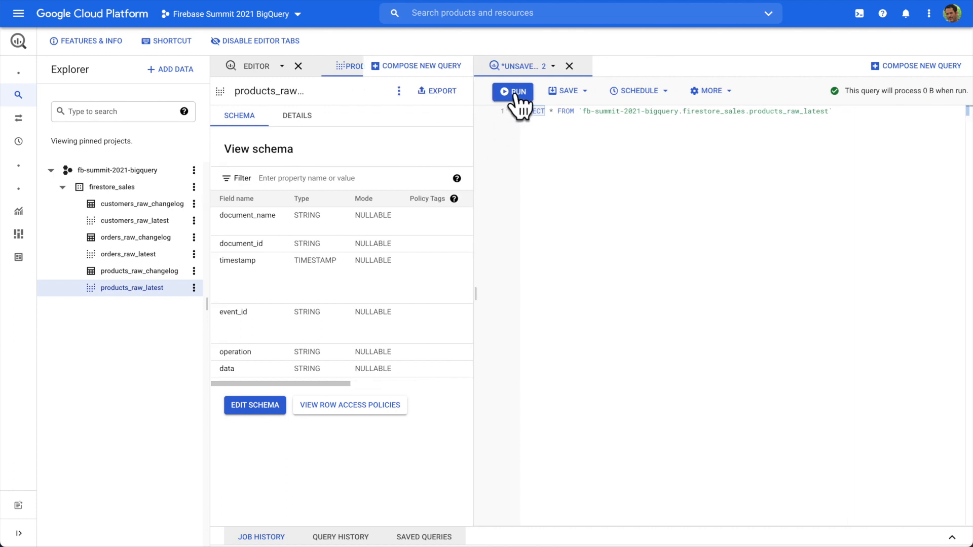
pyautogui.click(513, 93)
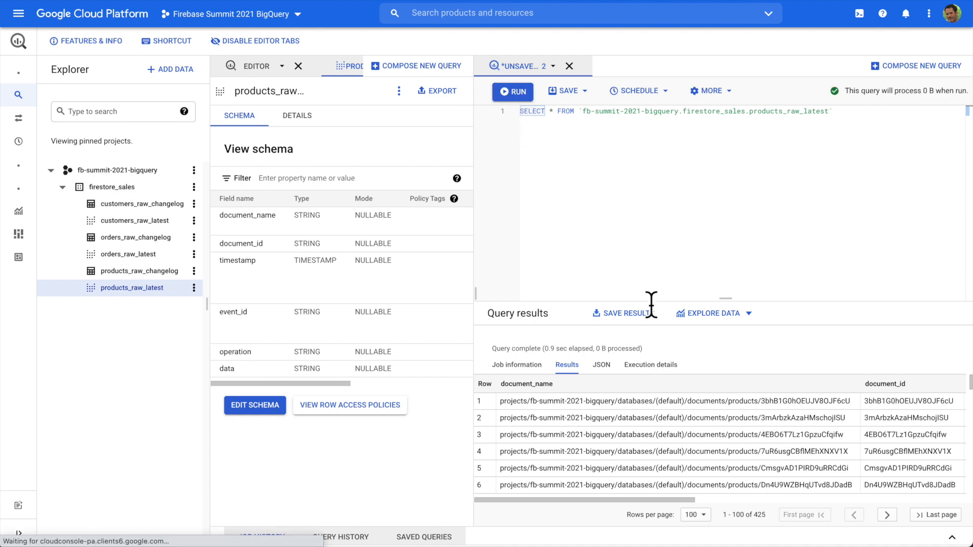
# Enlarge the query results and examine the timestamp, event_id, operation and JSON data columns of the product rows
pyautogui.moveTo(723, 301); pyautogui.dragTo(734, 174)
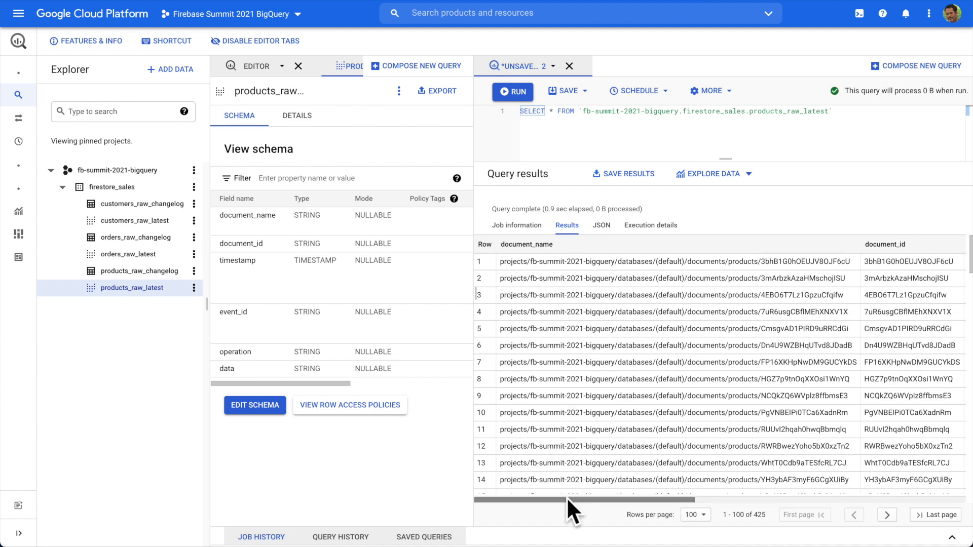
pyautogui.moveTo(566, 497); pyautogui.dragTo(726, 497)
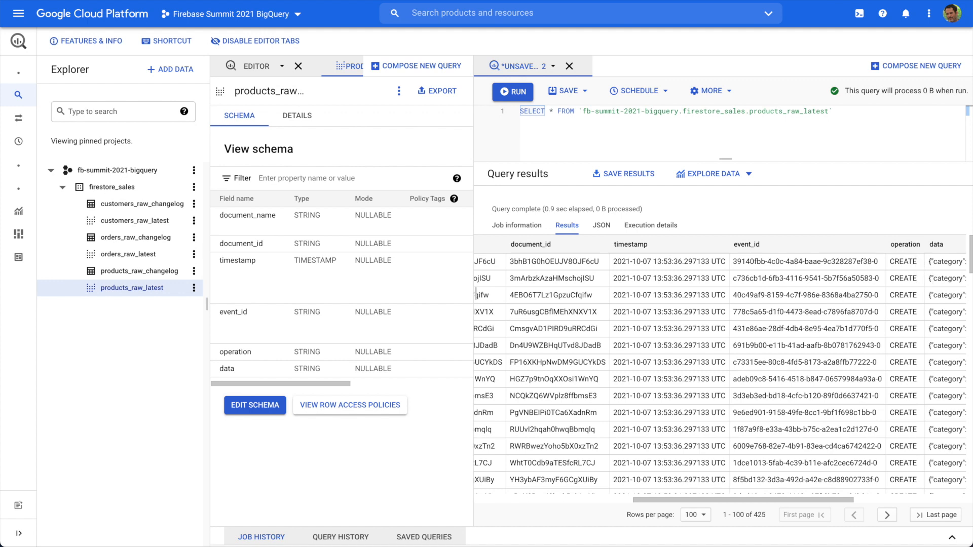
pyautogui.moveTo(795, 499); pyautogui.dragTo(923, 493)
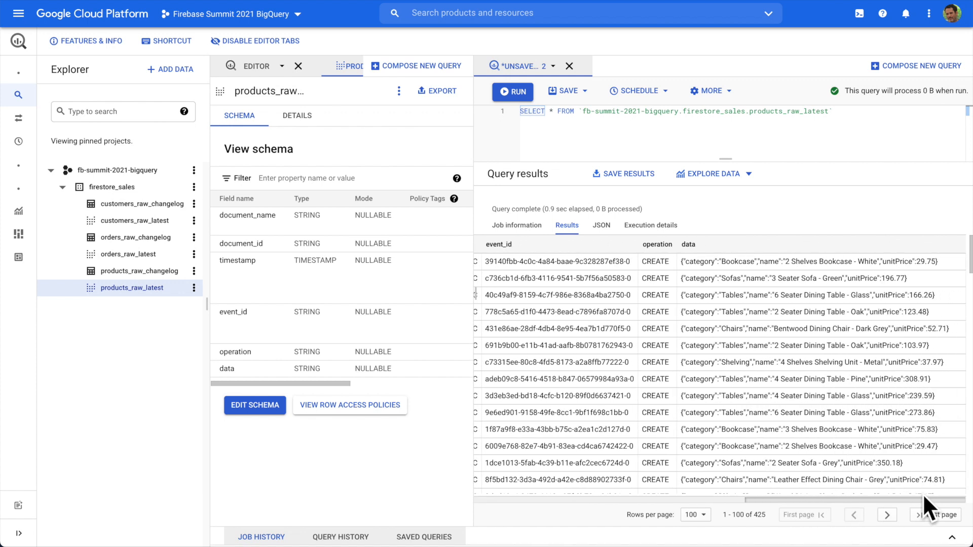
pyautogui.moveTo(942, 260); pyautogui.dragTo(680, 257)
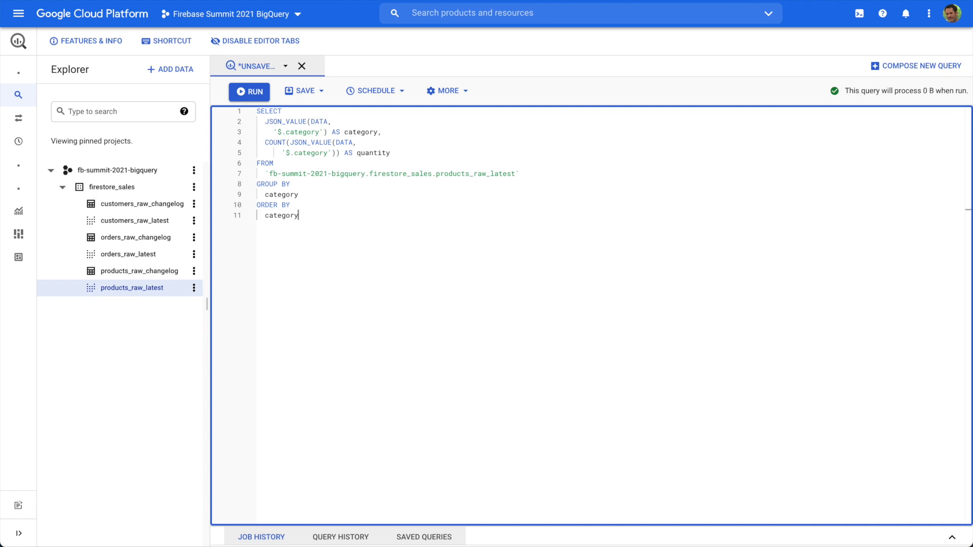
# Run the query counting products per category in products_raw_latest, and review the destinations offered for saving its results
pyautogui.click(256, 97)
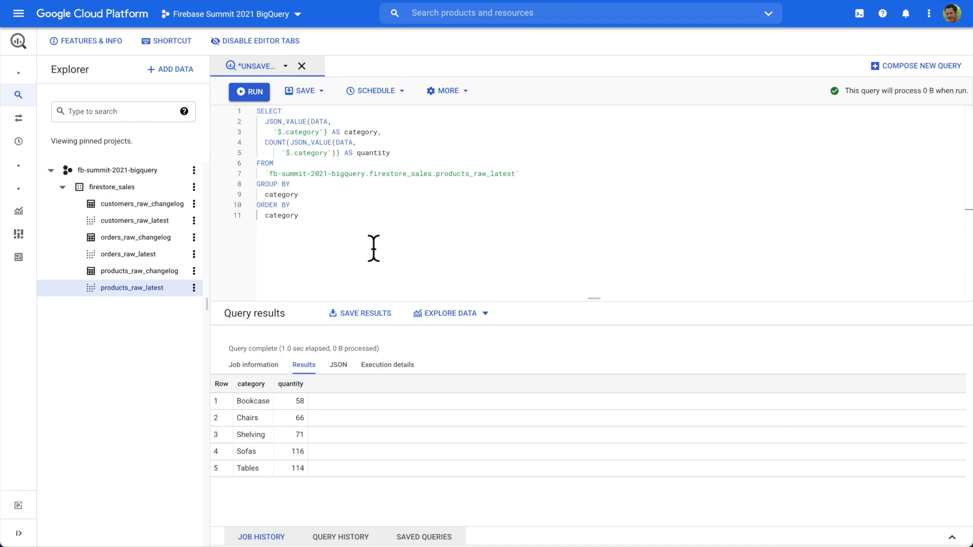
pyautogui.click(376, 319)
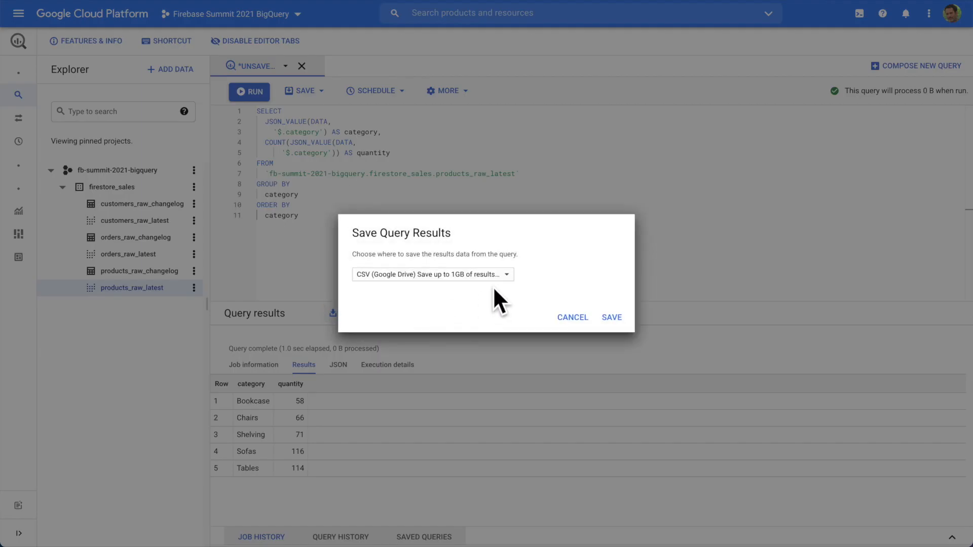
pyautogui.click(504, 275)
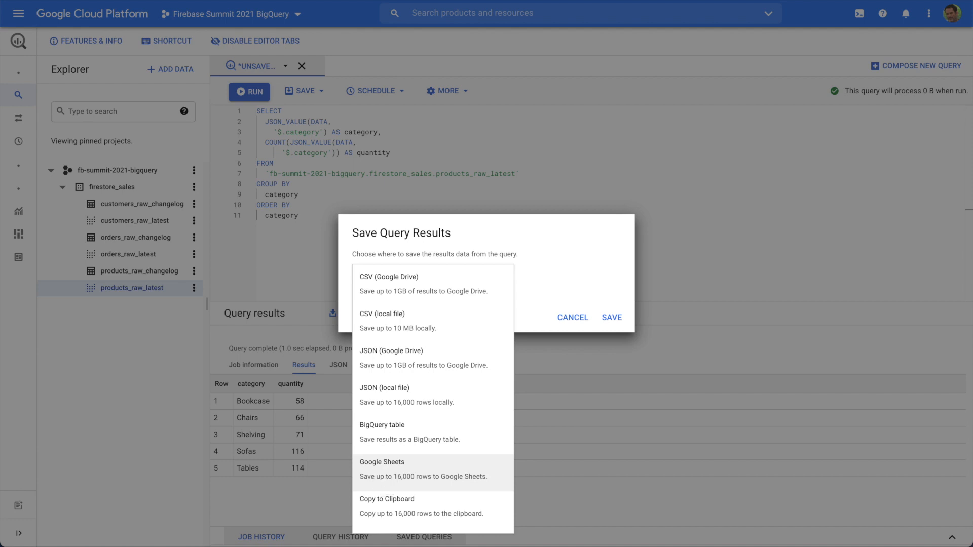
pyautogui.click(572, 319)
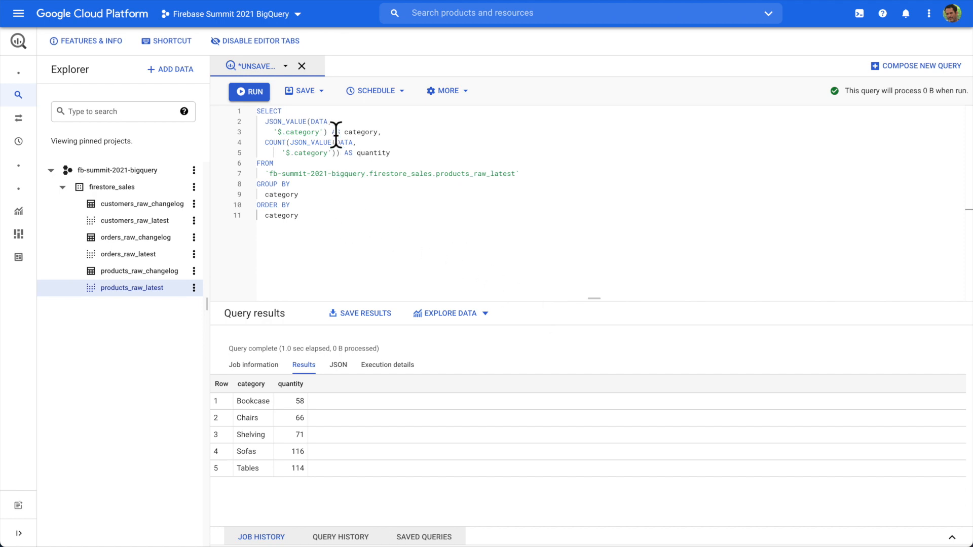
# Save the category count query as a view named products_by_category in the firestore_sales dataset
pyautogui.click(322, 91)
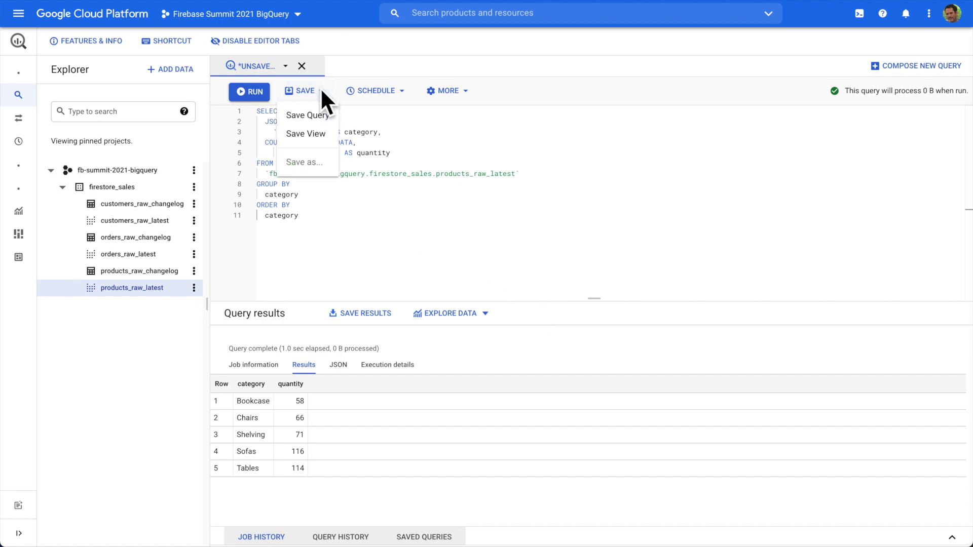
pyautogui.click(313, 133)
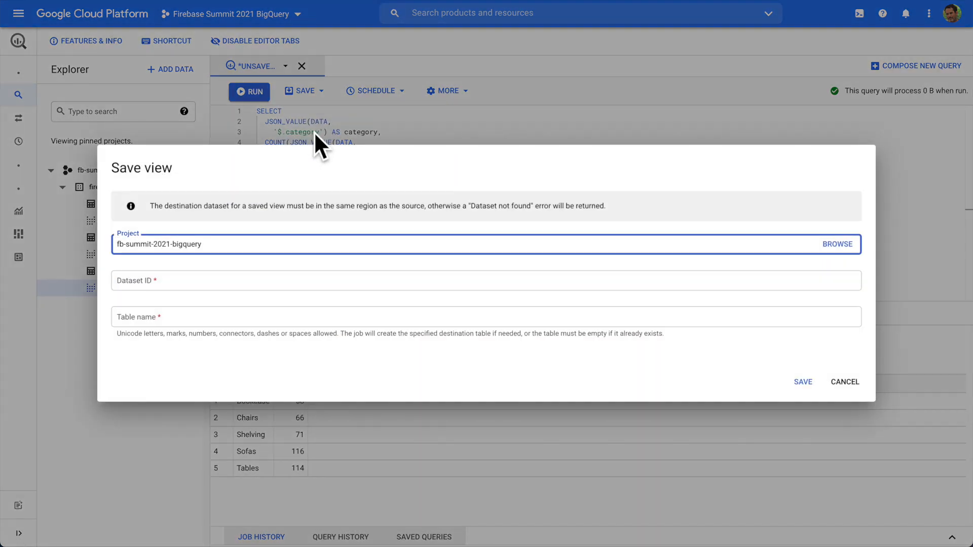
pyautogui.click(216, 282)
pyautogui.click(212, 355)
pyautogui.click(394, 320)
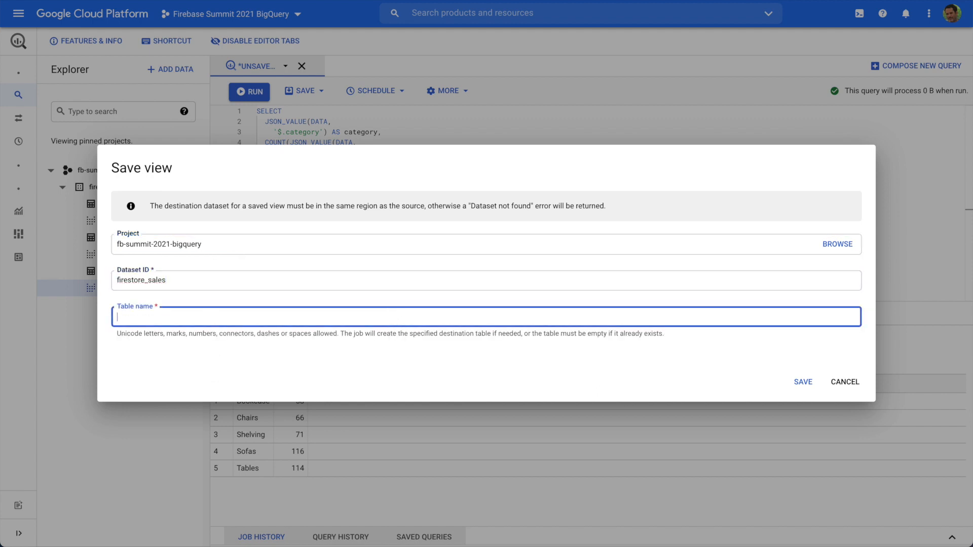
pyautogui.write('products_by_category')
pyautogui.click(806, 384)
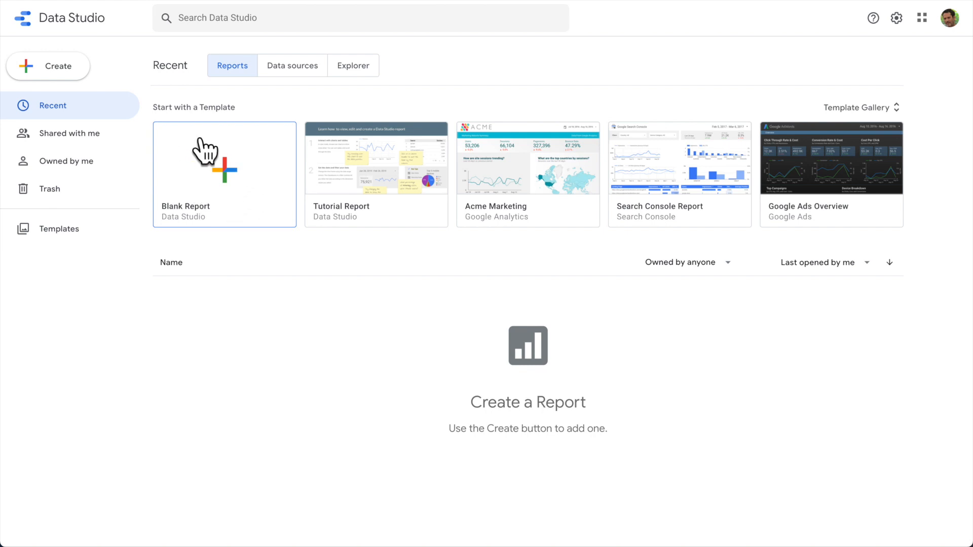
# In Data Studio, create a blank report and add BigQuery's products_by_category table from firestore_sales in the Firebase Summit 2021 BigQuery project
pyautogui.click(229, 172)
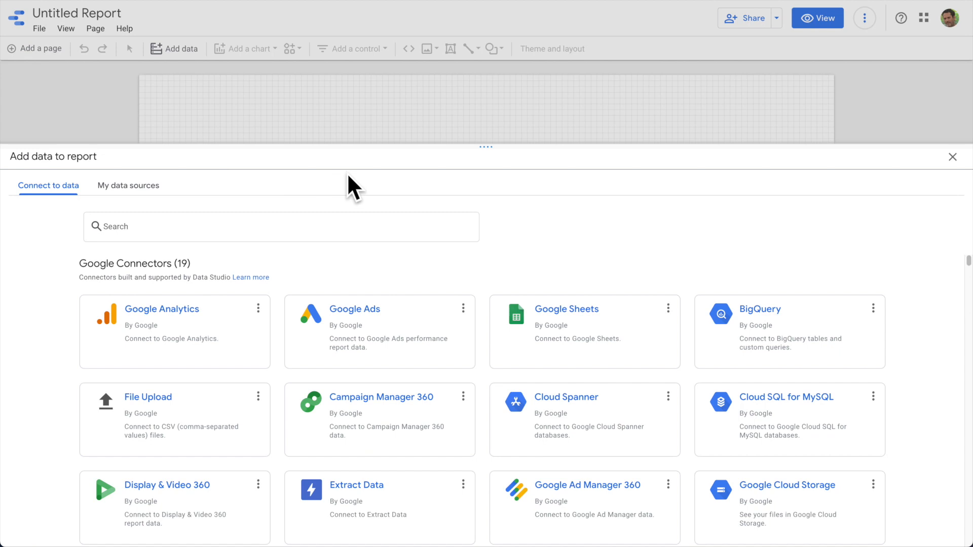
pyautogui.click(795, 333)
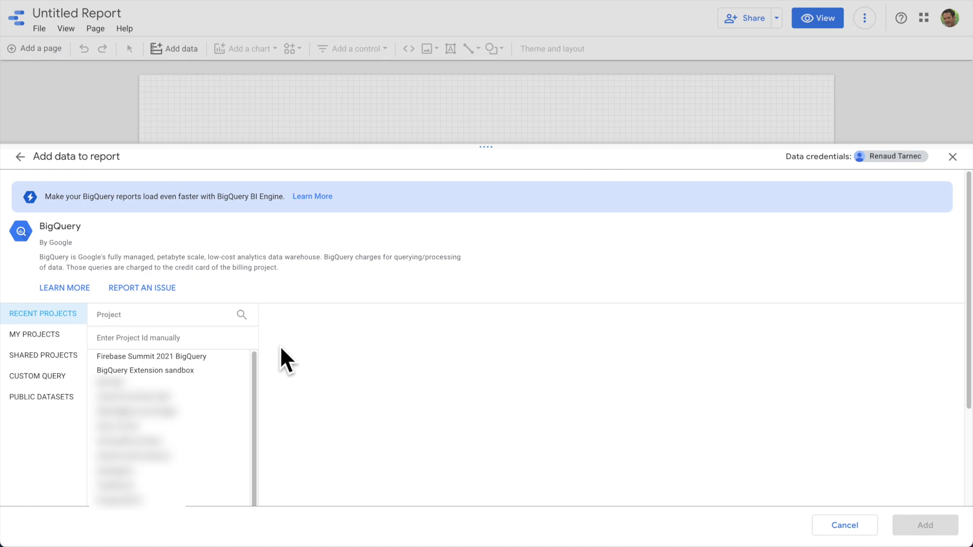
pyautogui.click(172, 361)
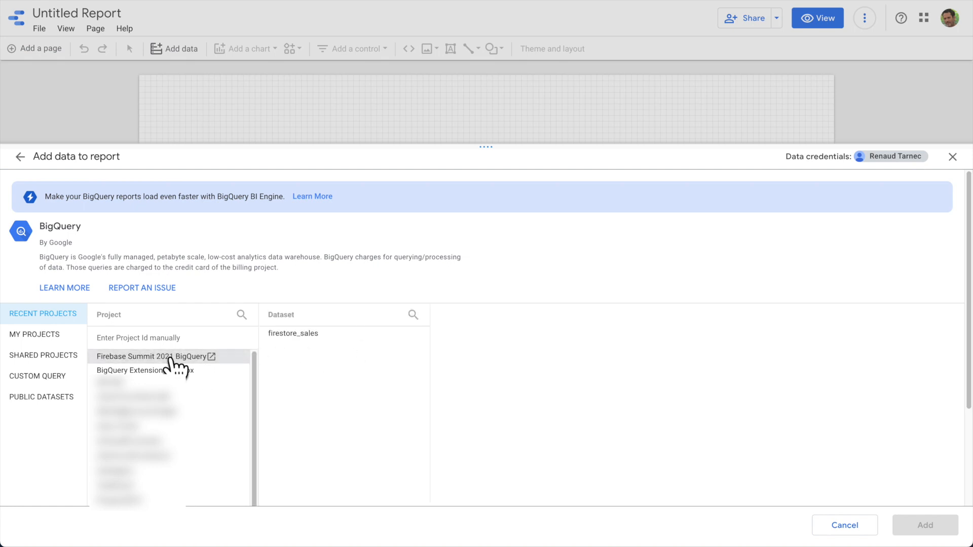
pyautogui.click(293, 349)
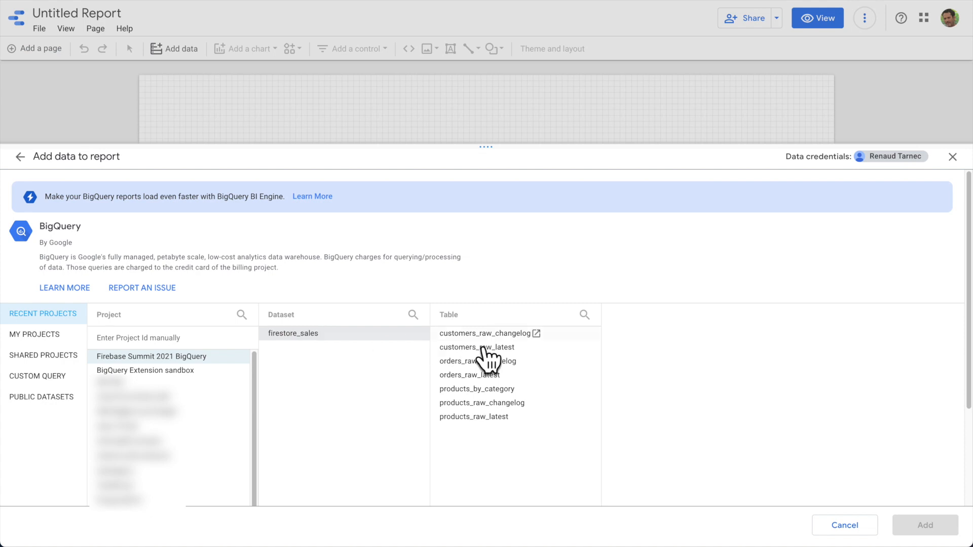
pyautogui.click(500, 391)
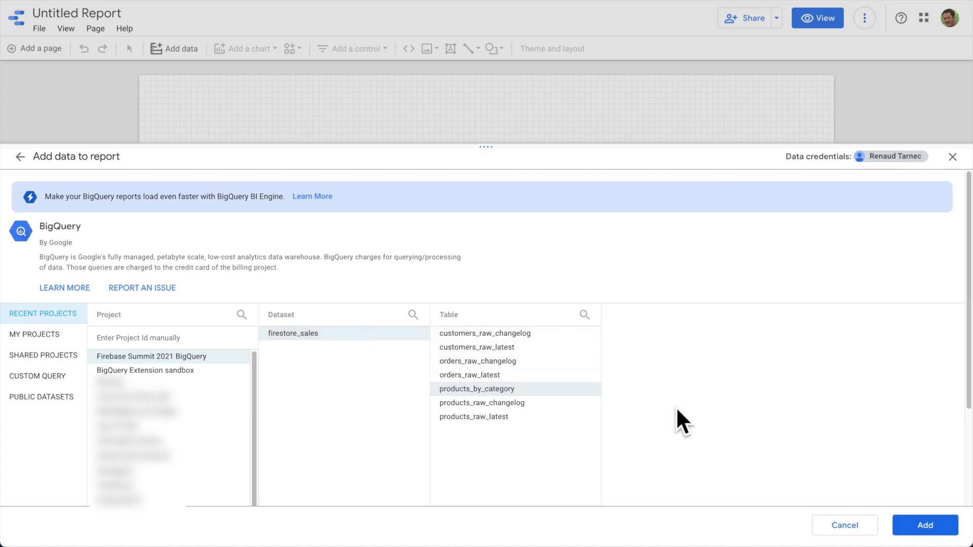
pyautogui.click(925, 527)
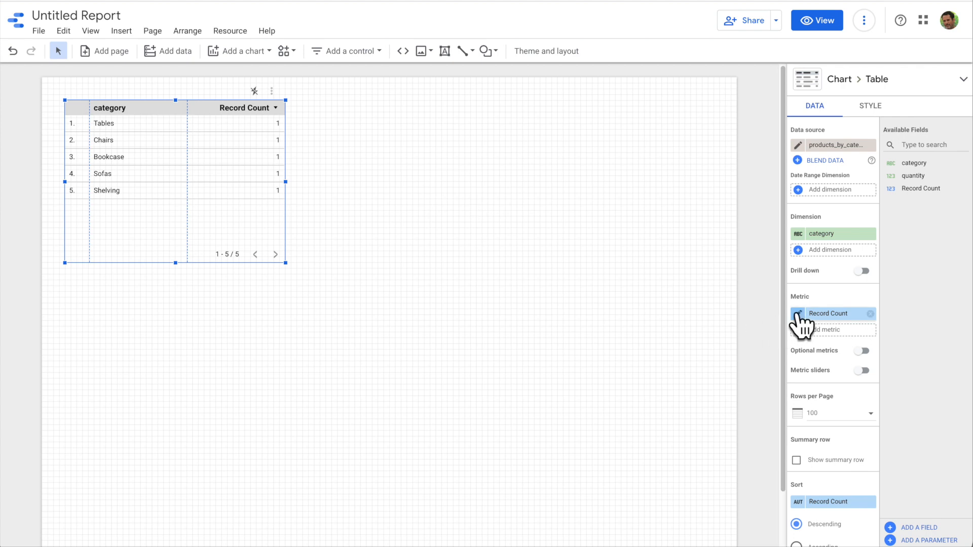
# Replace the table chart's Record Count metric with the quantity field and name it Quantity
pyautogui.click(870, 314)
pyautogui.moveTo(910, 175); pyautogui.dragTo(820, 312)
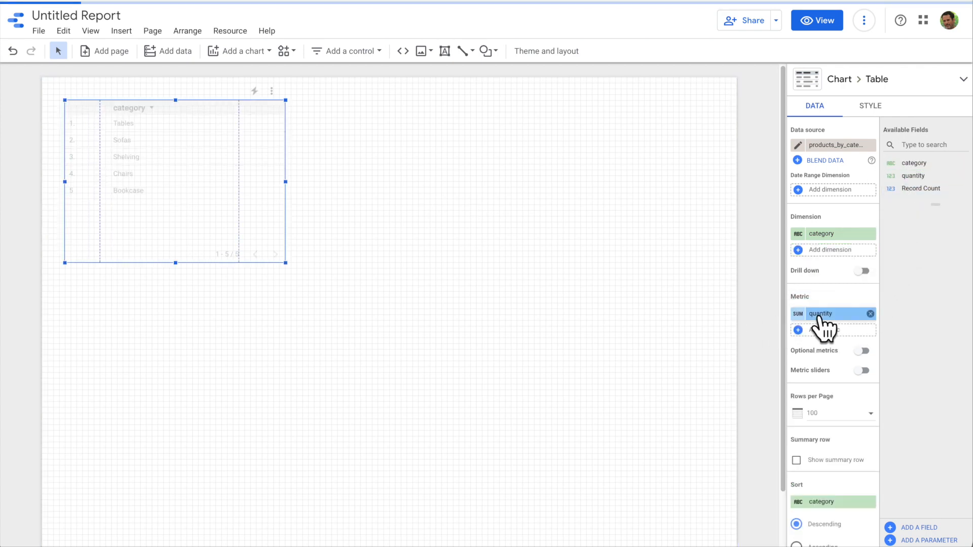
pyautogui.click(803, 314)
pyautogui.write('Quantity')
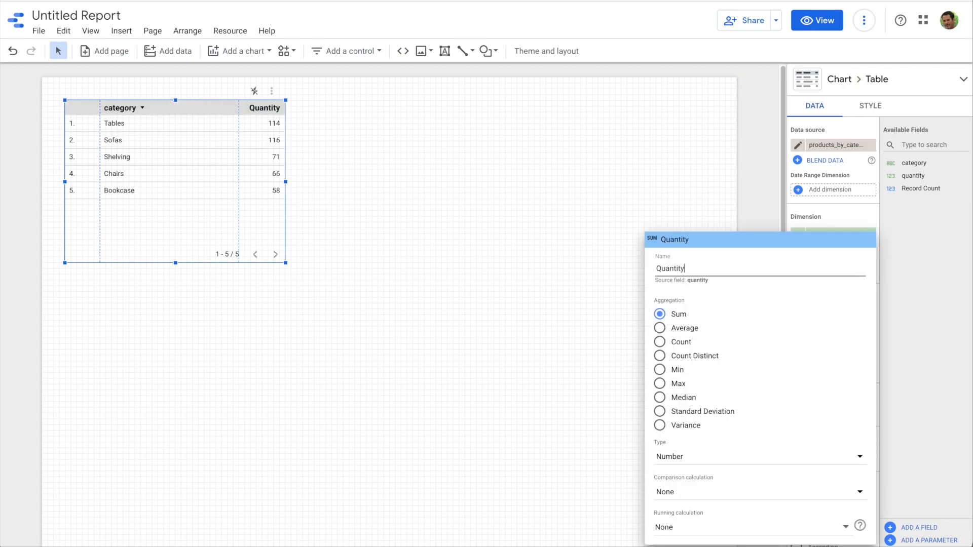
pyautogui.press('Return')
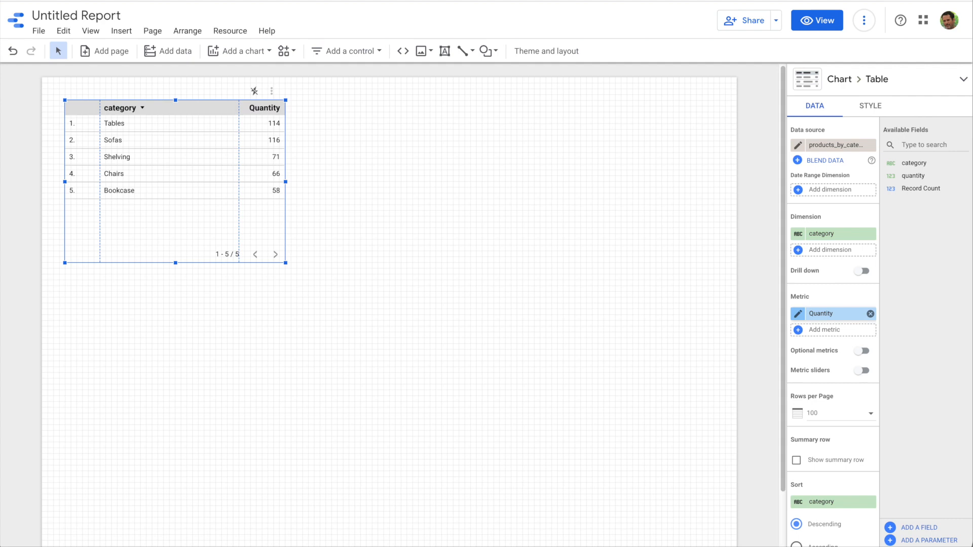
# Rename the table chart's category dimension as Category
pyautogui.click(798, 234)
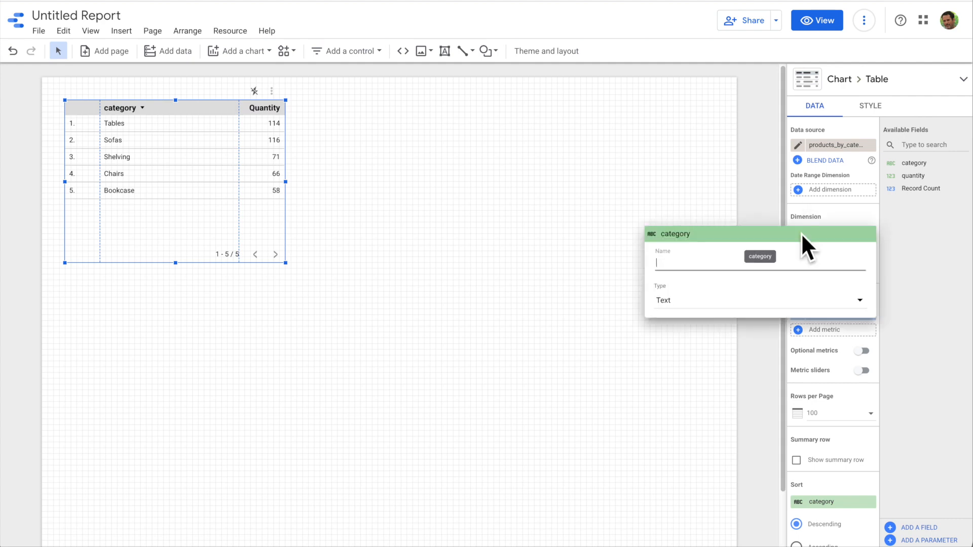
pyautogui.write('Category')
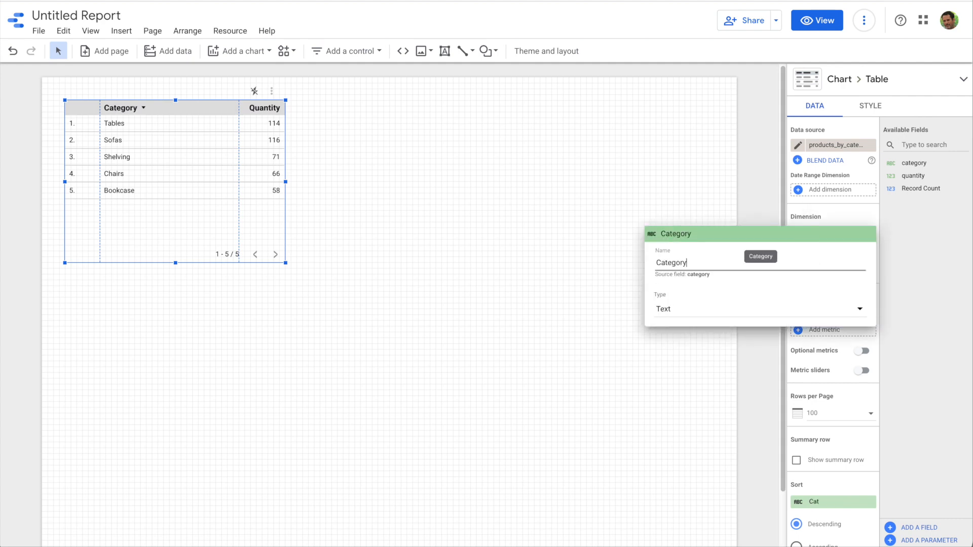
pyautogui.press('Return')
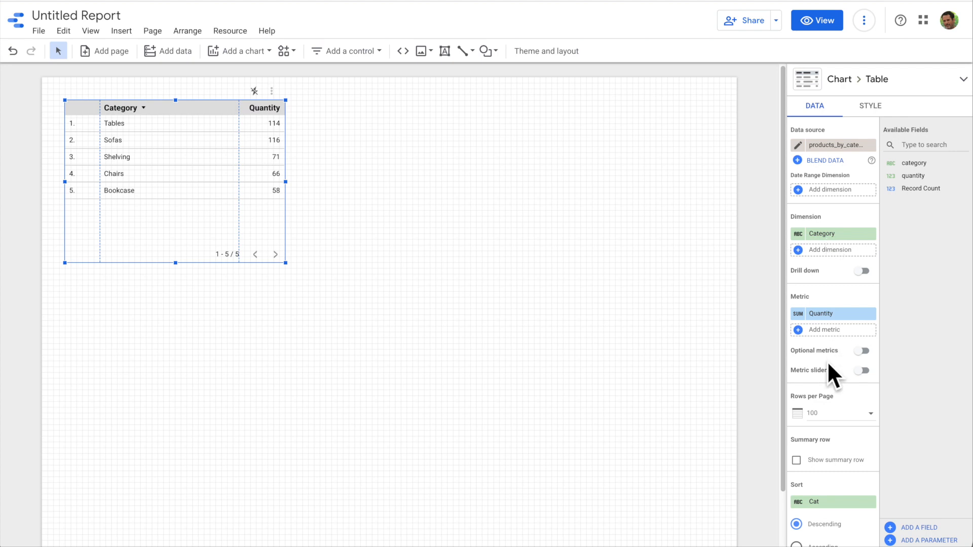
# Show a summary row in the table chart and sort it by category in ascending order
pyautogui.click(797, 461)
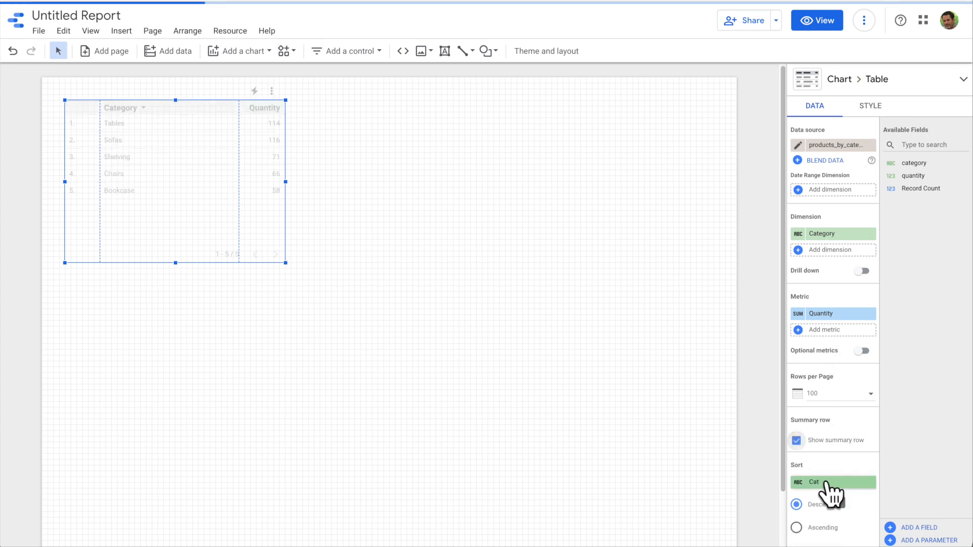
pyautogui.click(797, 529)
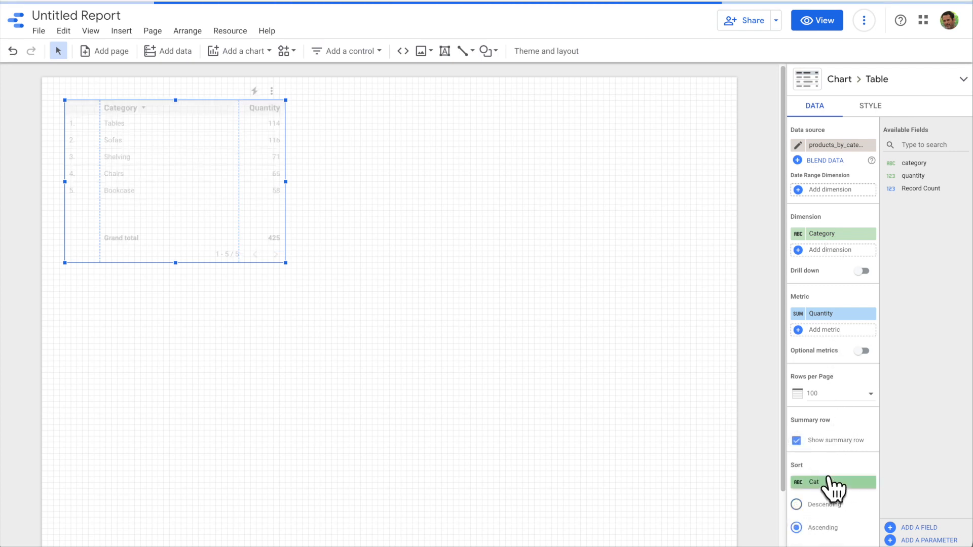
# Hide the table chart's row numbers and pagination, and deselect the chart
pyautogui.click(872, 107)
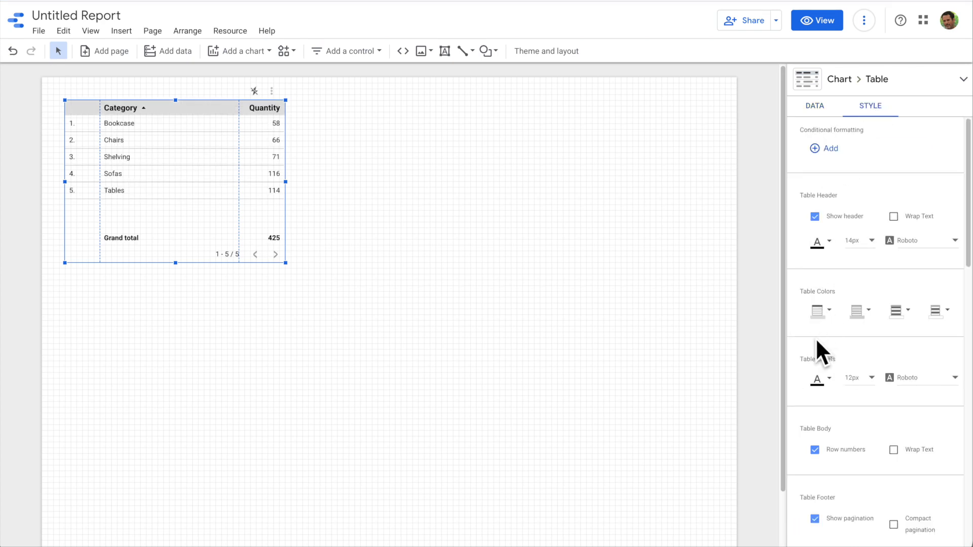
pyautogui.scroll(-3, 818, 349)
pyautogui.click(814, 319)
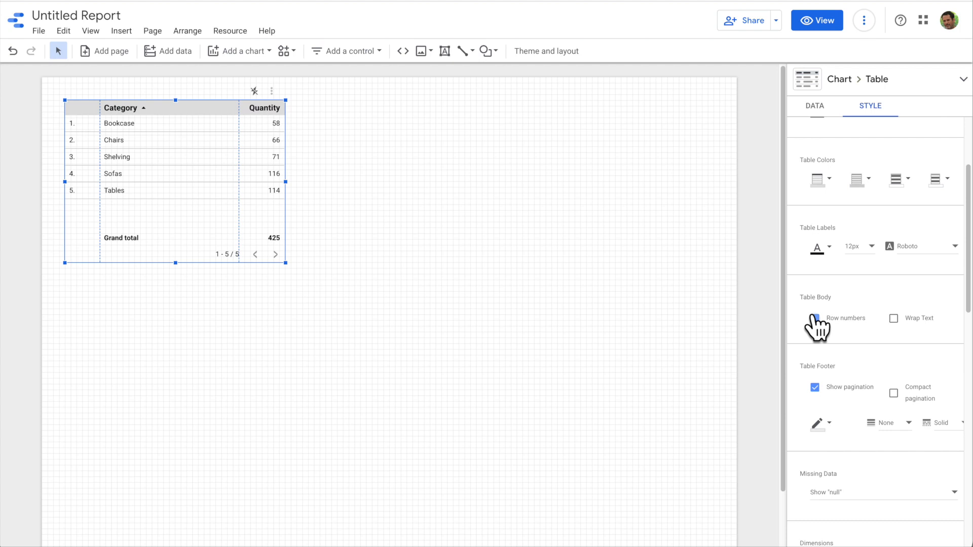
pyautogui.click(814, 387)
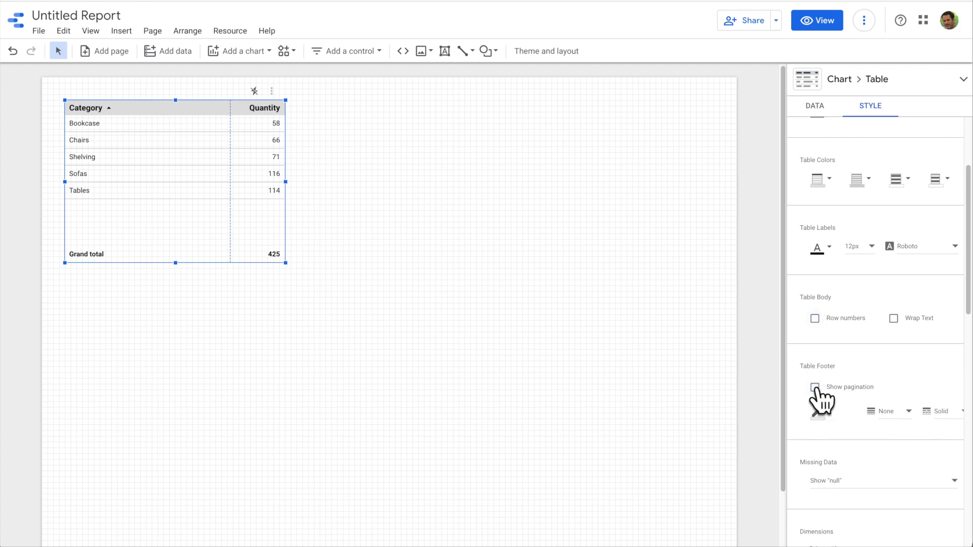
pyautogui.click(170, 282)
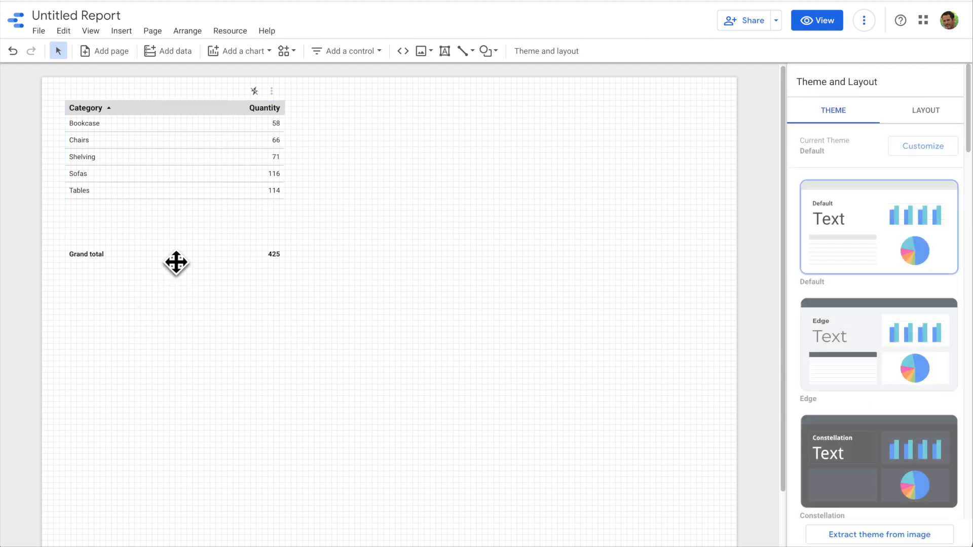
# Shorten the table chart to sit closer around its rows and move it down to leave room for a heading above
pyautogui.moveTo(176, 263); pyautogui.dragTo(176, 234)
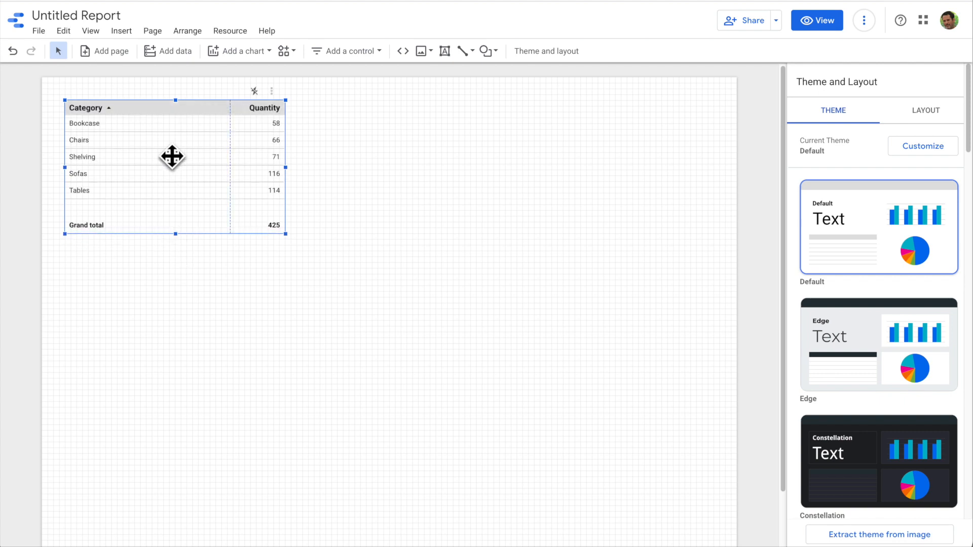
pyautogui.moveTo(140, 104); pyautogui.dragTo(142, 150)
# Add a text box above the table chart reading "Products by Category"
pyautogui.click(445, 51)
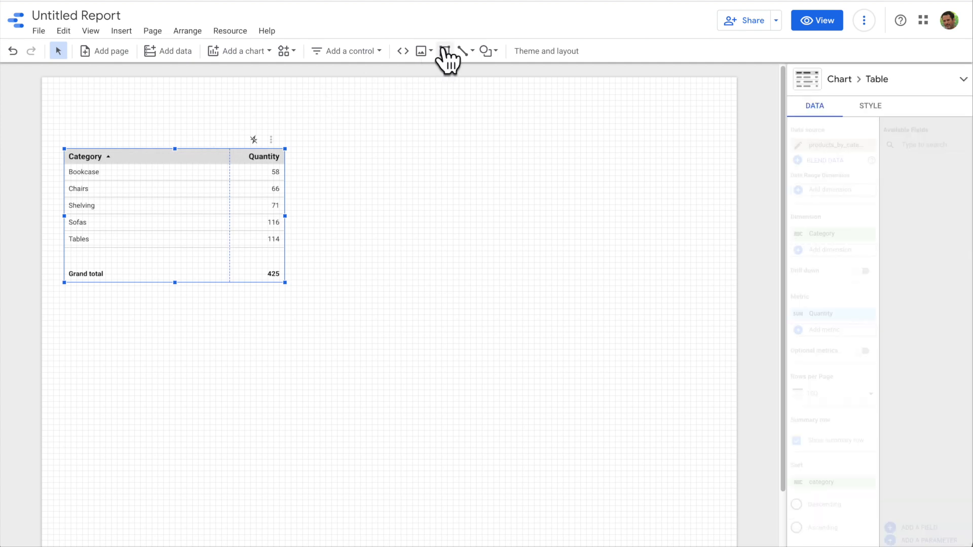
pyautogui.click(69, 94)
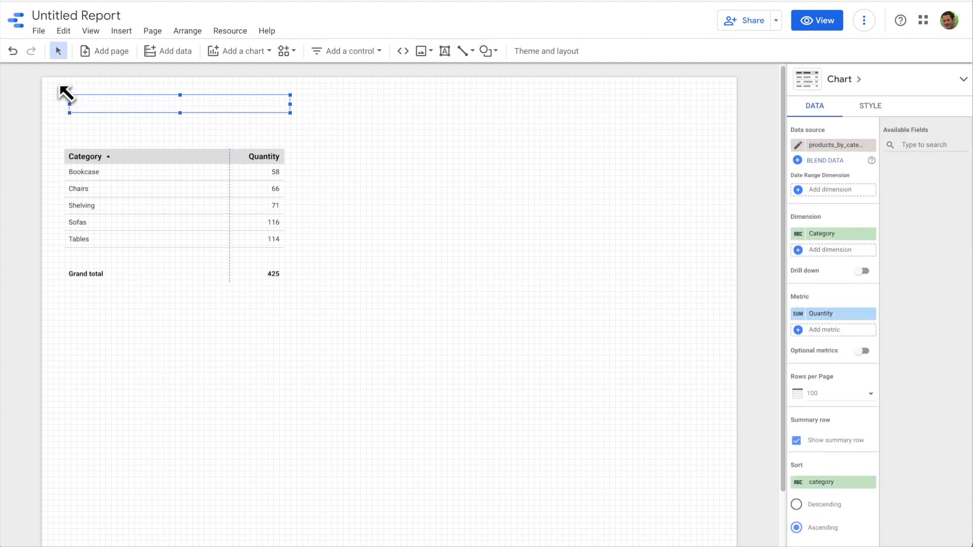
pyautogui.write('Products by Category')
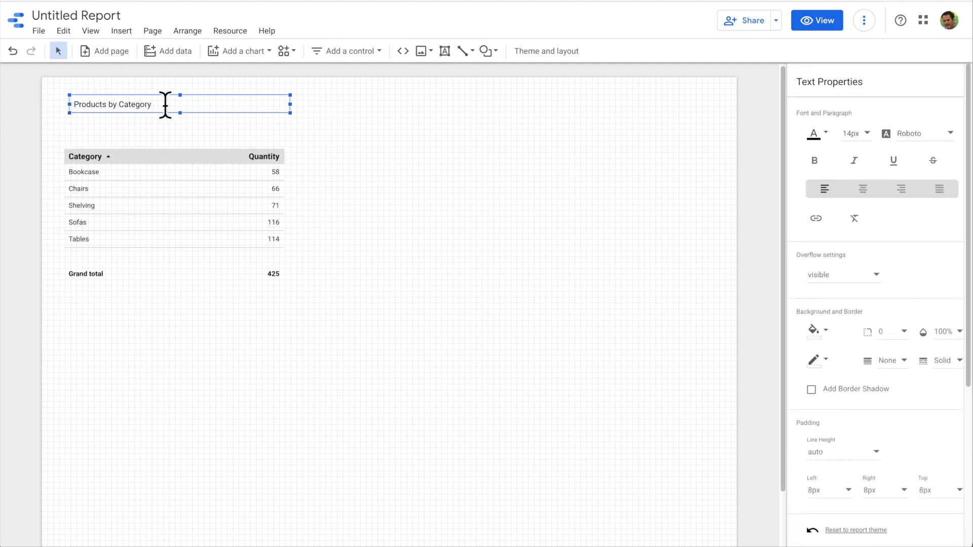
# Copy the heading text, format it as 32px bold, and deselect the text box
pyautogui.moveTo(165, 105); pyautogui.dragTo(50, 105)
pyautogui.hotkey('ctrl', 'c')
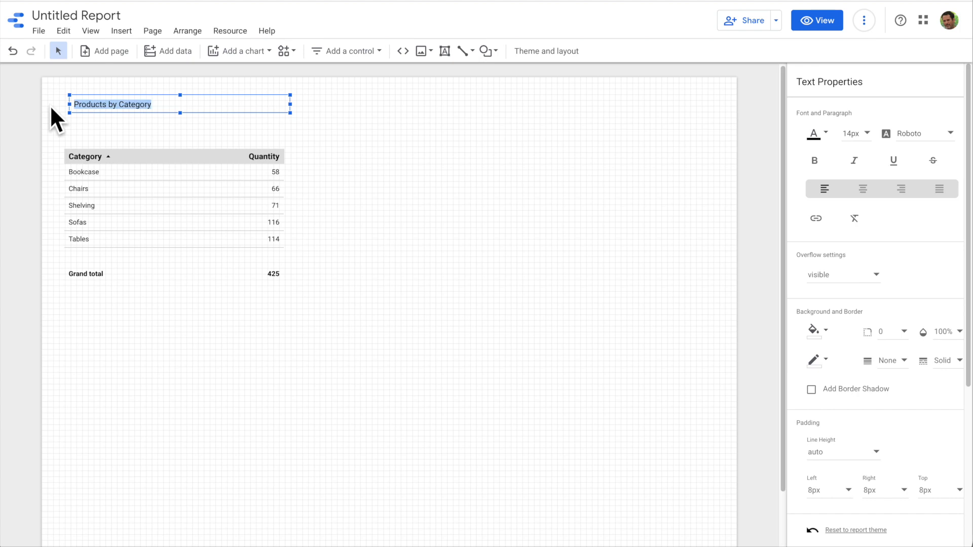
pyautogui.click(867, 134)
pyautogui.scroll(-3, 865, 196)
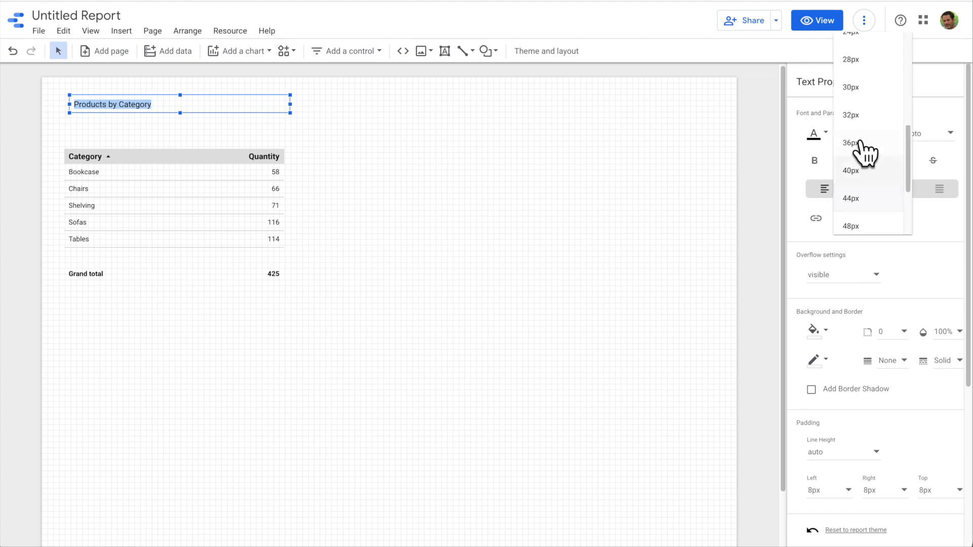
pyautogui.click(854, 144)
pyautogui.click(814, 161)
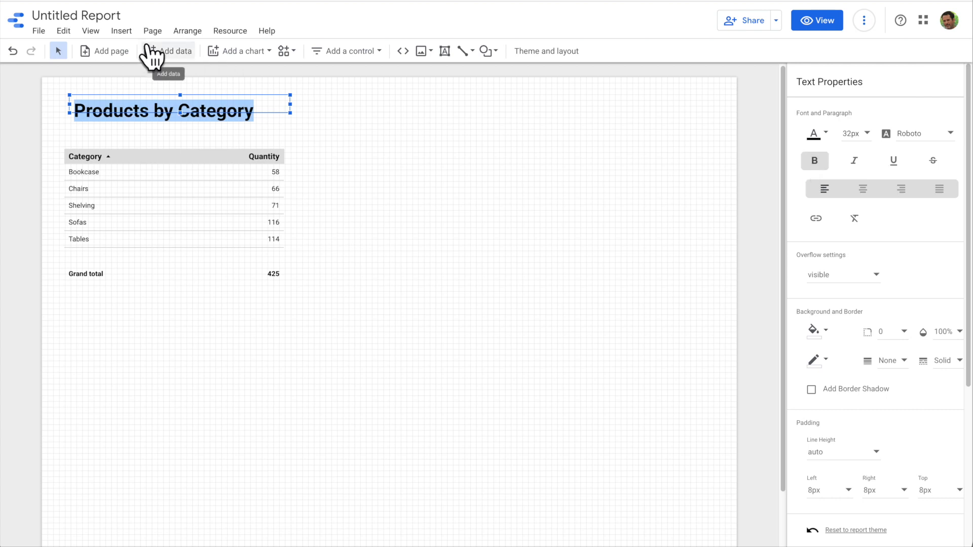
pyautogui.click(398, 119)
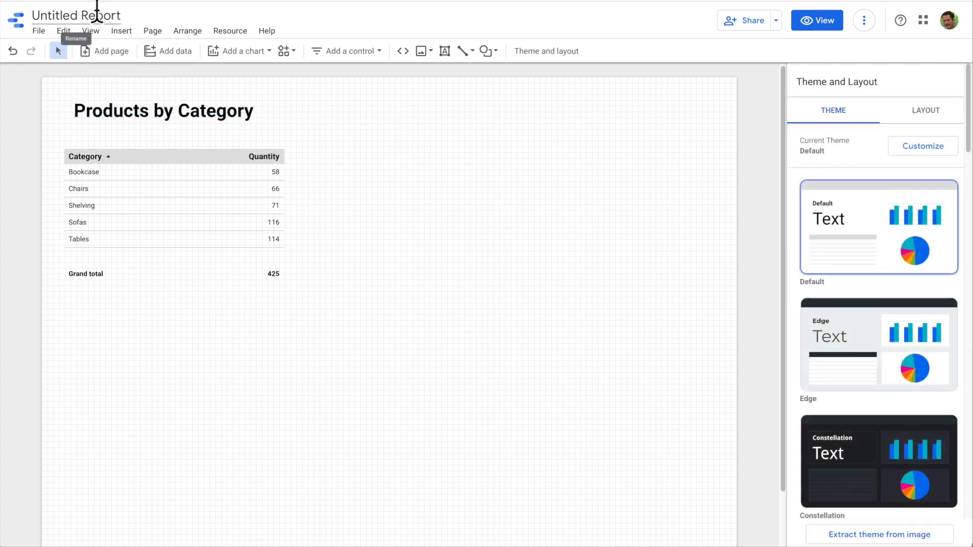
# Rename the report as "Products by Category" using the copied heading text
pyautogui.click(96, 15)
pyautogui.hotkey('ctrl', 'v')
pyautogui.press('Return')
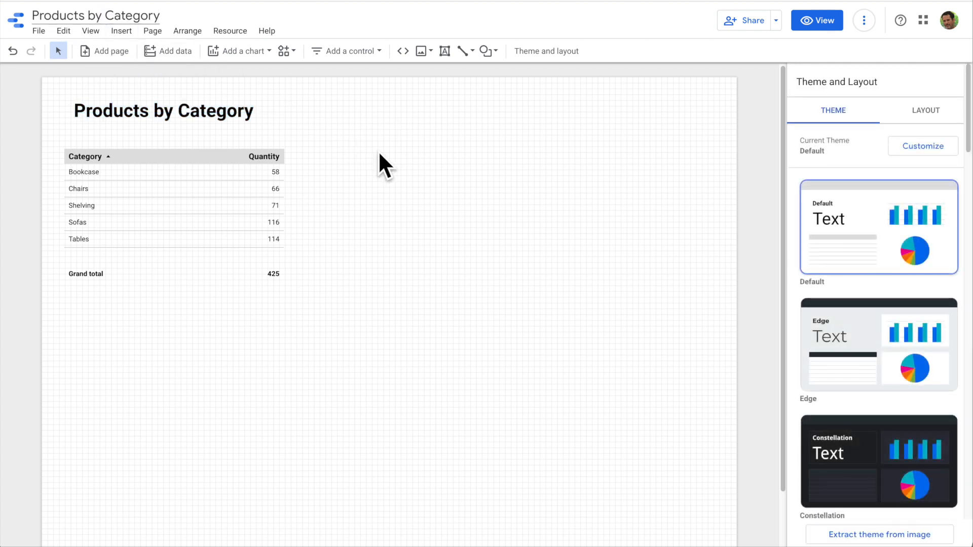
# Add a pie chart to the empty area beside the table chart and deselect it
pyautogui.click(239, 49)
pyautogui.click(224, 222)
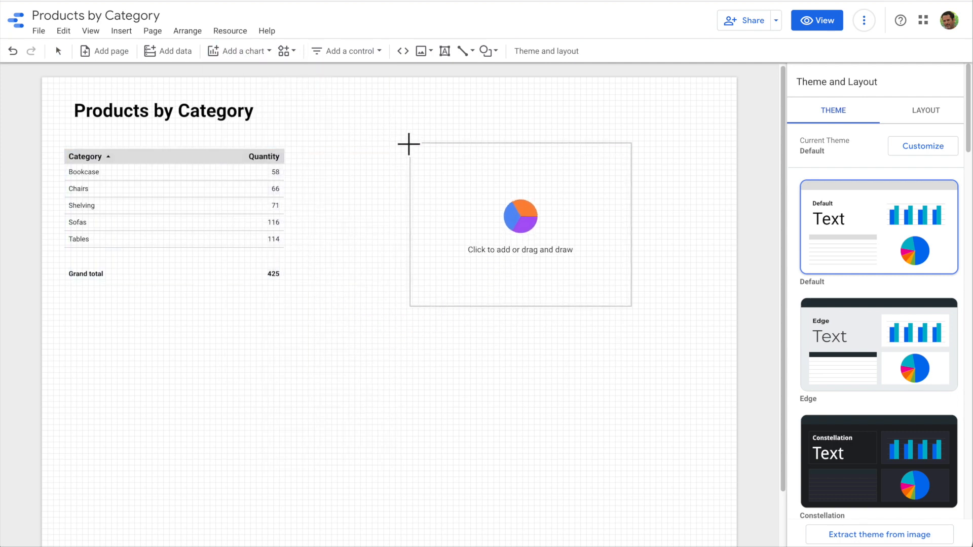
pyautogui.click(405, 138)
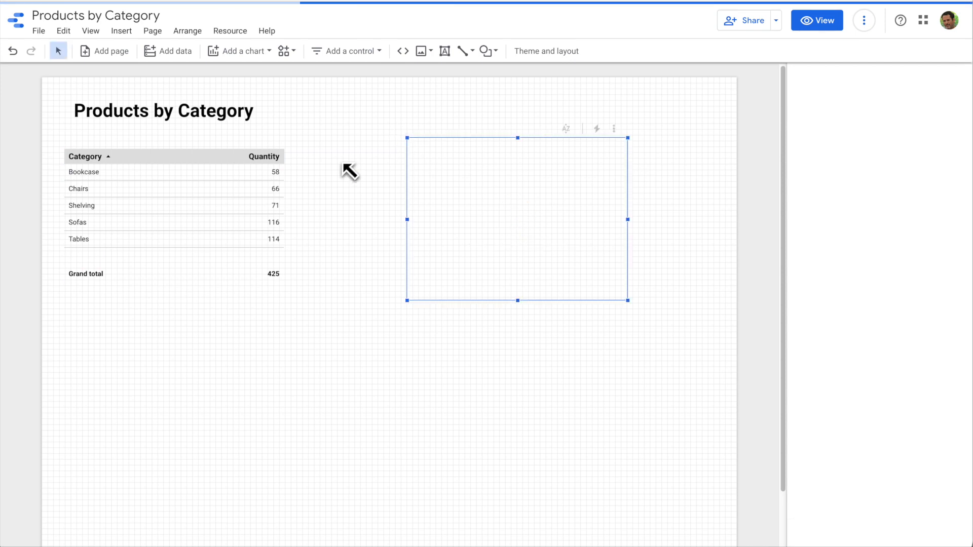
pyautogui.click(378, 359)
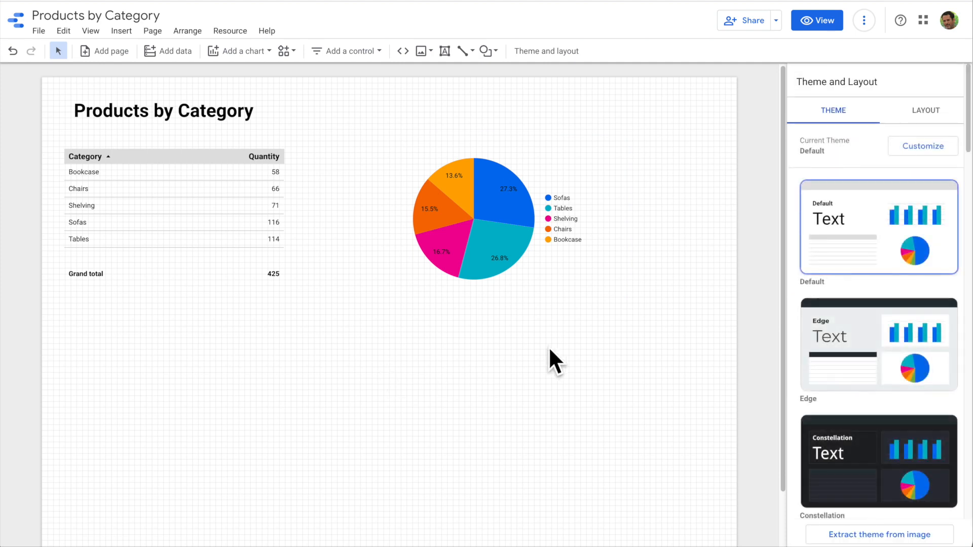
# Switch the report to viewing mode, look at its PDF download options, and cancel the download
pyautogui.click(826, 21)
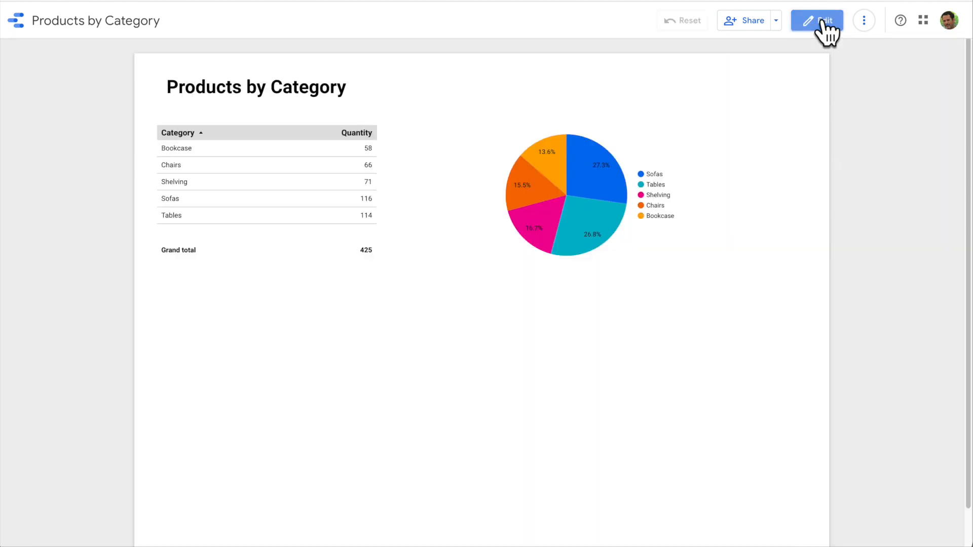
pyautogui.click(776, 21)
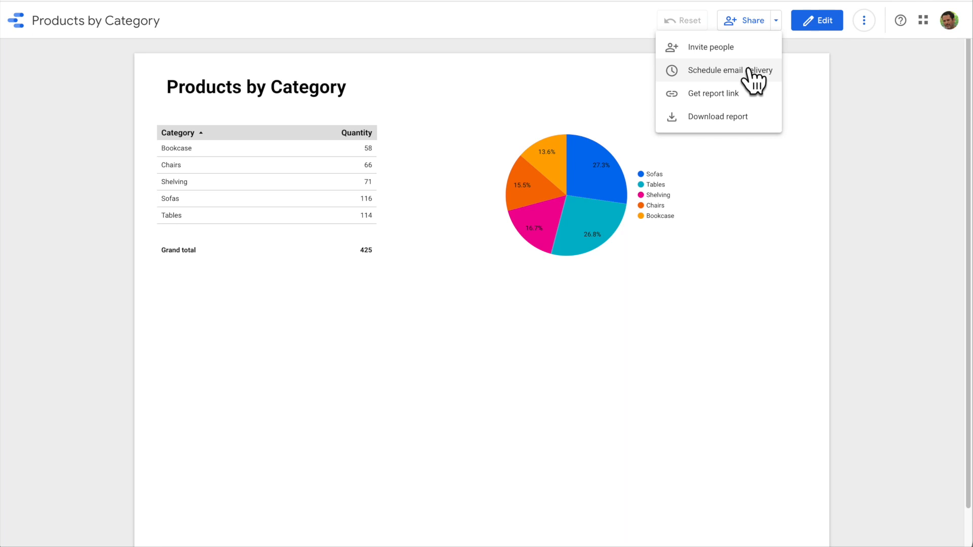
pyautogui.click(760, 113)
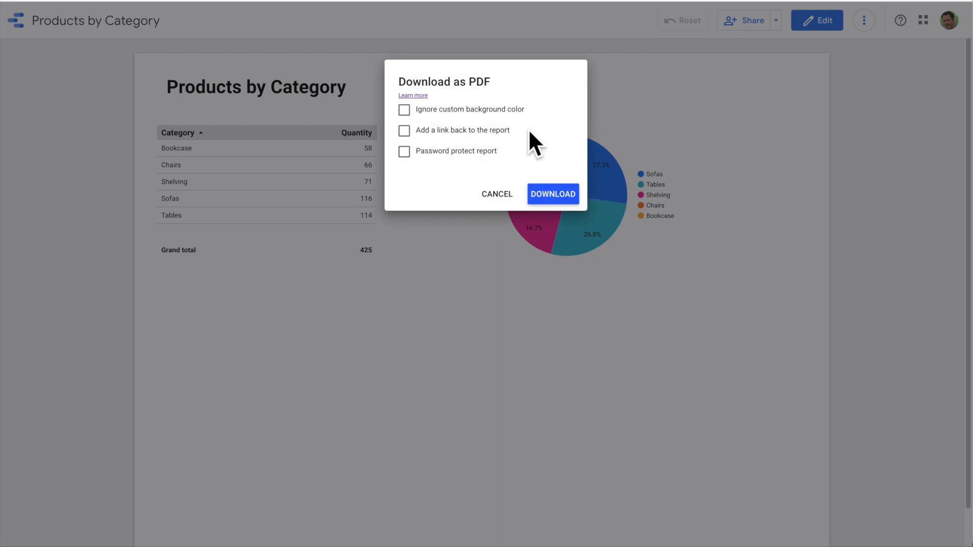
pyautogui.click(495, 195)
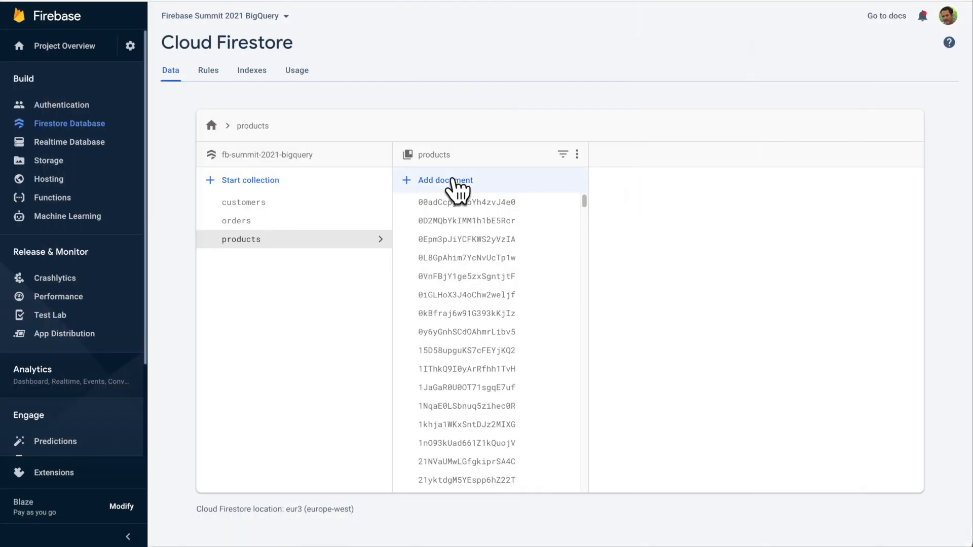
# In the Firebase console, start a document in the products collection with an automatic ID and a category string field set to Wardrobes
pyautogui.click(397, 184)
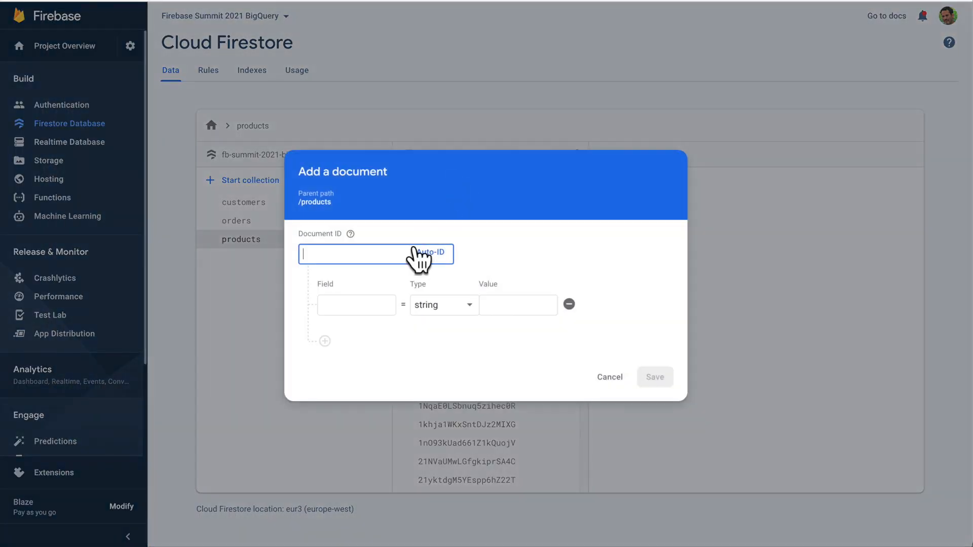
pyautogui.click(430, 253)
pyautogui.click(371, 306)
pyautogui.write('category')
pyautogui.press('Tab')
pyautogui.press('Tab')
pyautogui.write('Wardrobes')
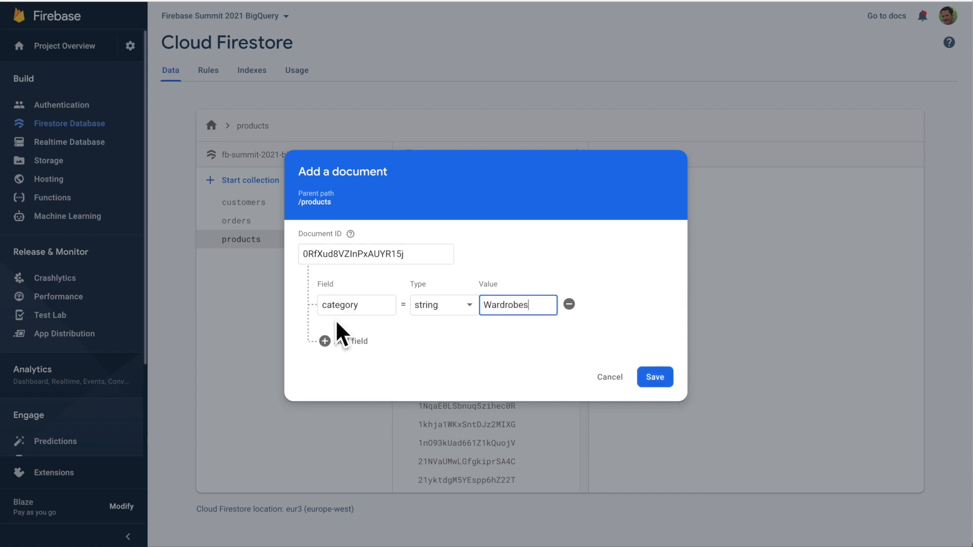
# Add a name string field with the value "2 Door Oak Ward" to the new document
pyautogui.press('Tab')
pyautogui.press('Tab')
pyautogui.press('Return')
pyautogui.write('name')
pyautogui.press('Tab')
pyautogui.press('Tab')
pyautogui.write('2 Door Oak Ward')
# Add a unitPrice number field with the value 200 and save the new products document
pyautogui.click(350, 365)
pyautogui.write('unitPrice')
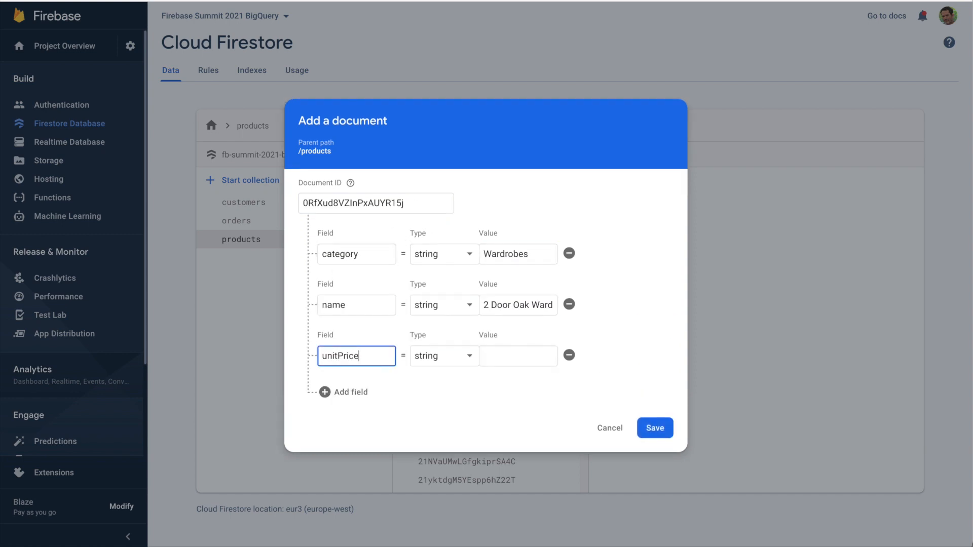
pyautogui.click(444, 357)
pyautogui.click(432, 367)
pyautogui.click(520, 352)
pyautogui.write('200')
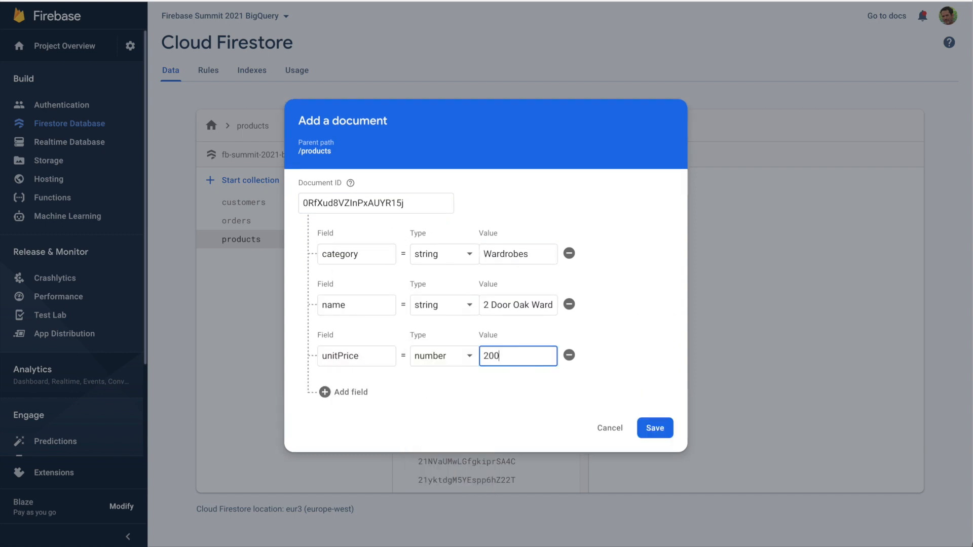
pyautogui.click(653, 428)
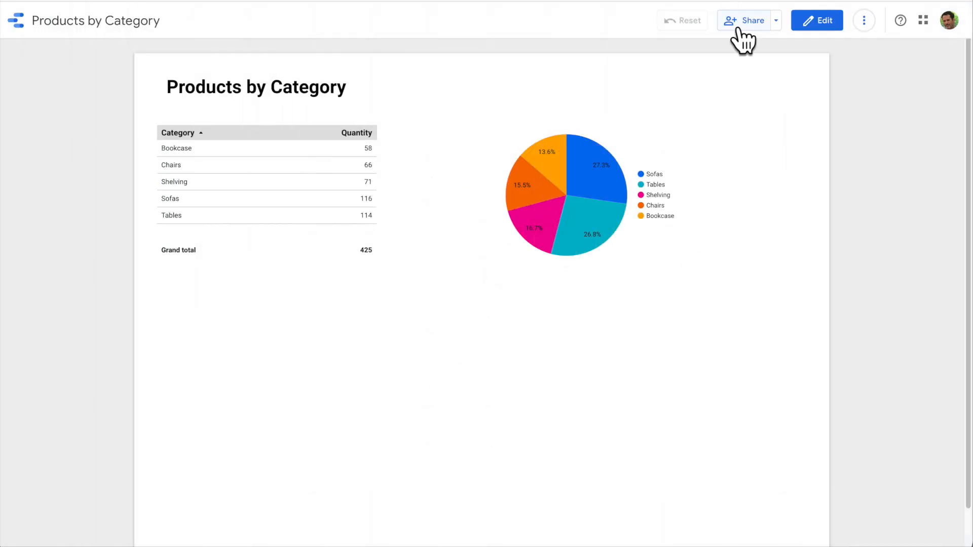
# Return to the Products by Category report in Data Studio and refresh its data
pyautogui.click(864, 21)
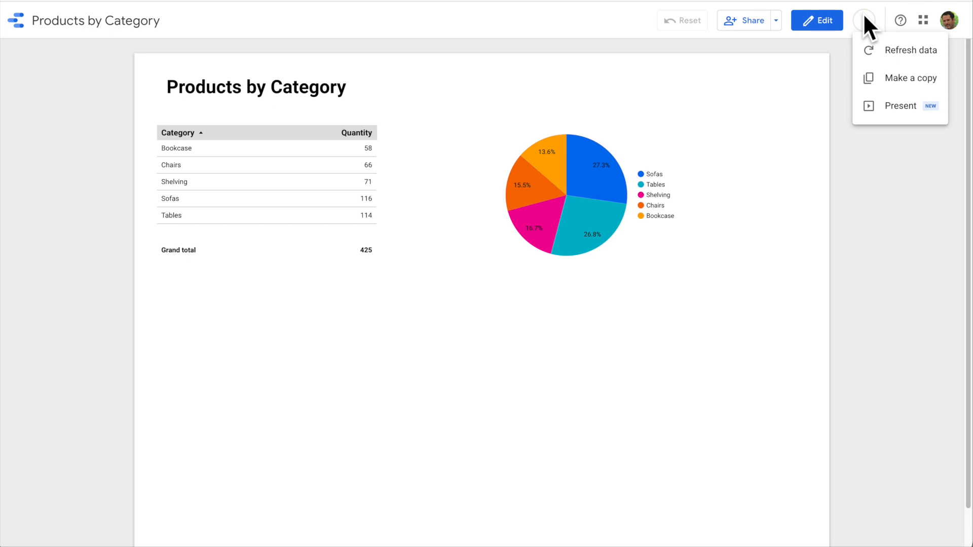
pyautogui.click(886, 46)
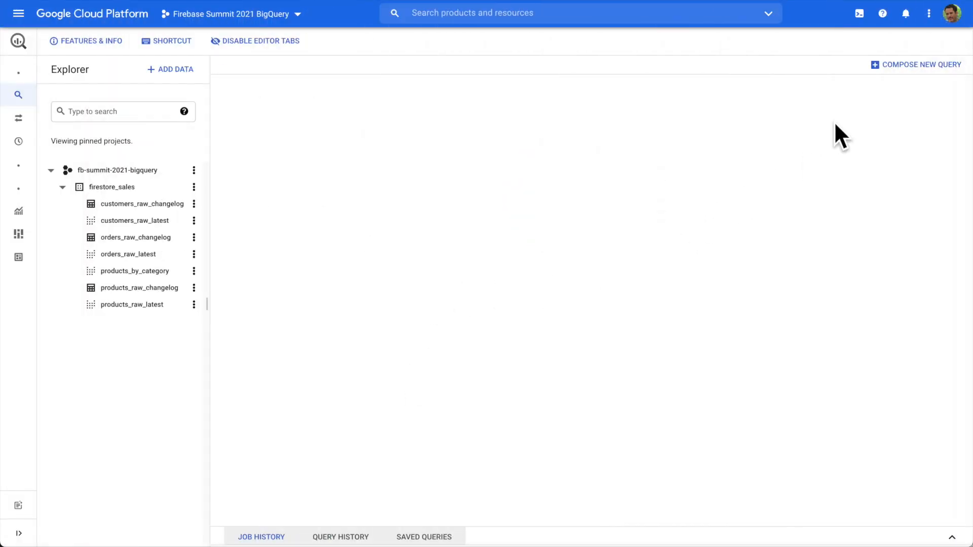
# In BigQuery, compose a query on orders_raw_latest summing totalPrice (DECIMAL) as salesTotal and quantity (INTEGER) as quantityTotal, grouped by productCategory
pyautogui.click(898, 69)
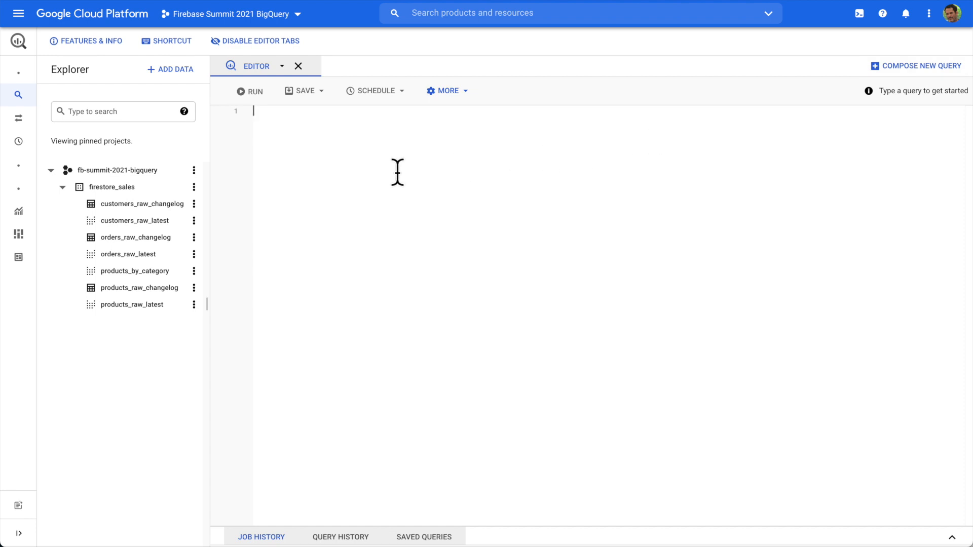
pyautogui.write("SELECT   JSON_VALUE(DATA,     '$.productCategory') AS productCategory,   SUM(CAST(JSON_VALUE(DATA,         '$.totalPrice') AS DECIMAL)) AS salesTotal,   SUM(CAST(JSON_VALUE(DATA,         '$.quantity') AS INTEGER)) AS quantityTotal, FROM   `fb-summit-2021-bigquery.firestore_sales.orders_raw_latest` GROUP BY   productCategory")
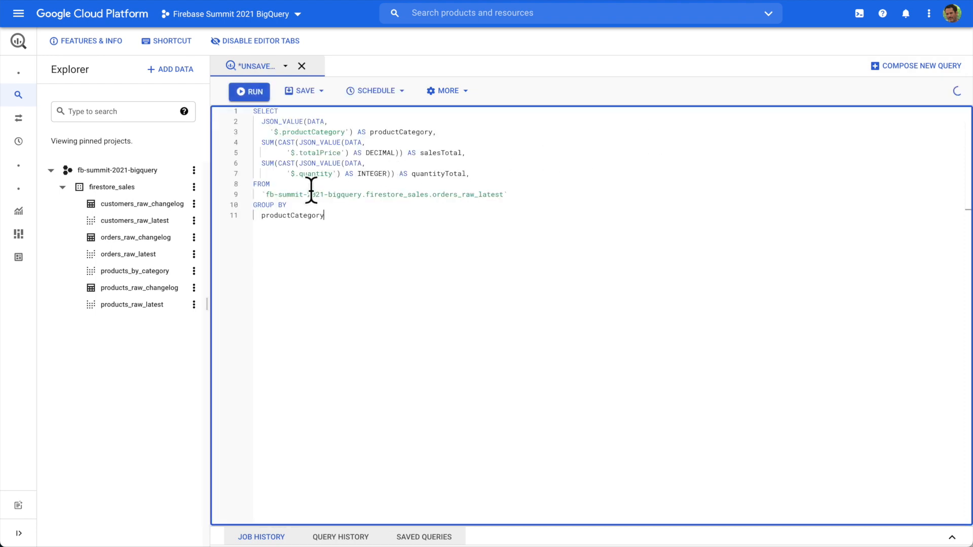
# Examine the SUM and CAST expressions for totalPrice and quantity, and run the sales query
pyautogui.moveTo(262, 143); pyautogui.dragTo(273, 143)
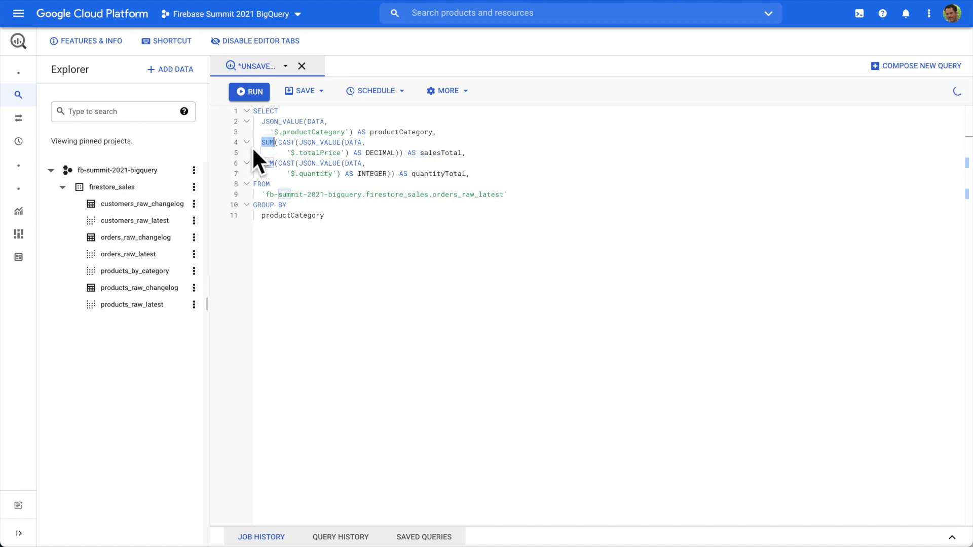
pyautogui.moveTo(278, 143); pyautogui.dragTo(398, 153)
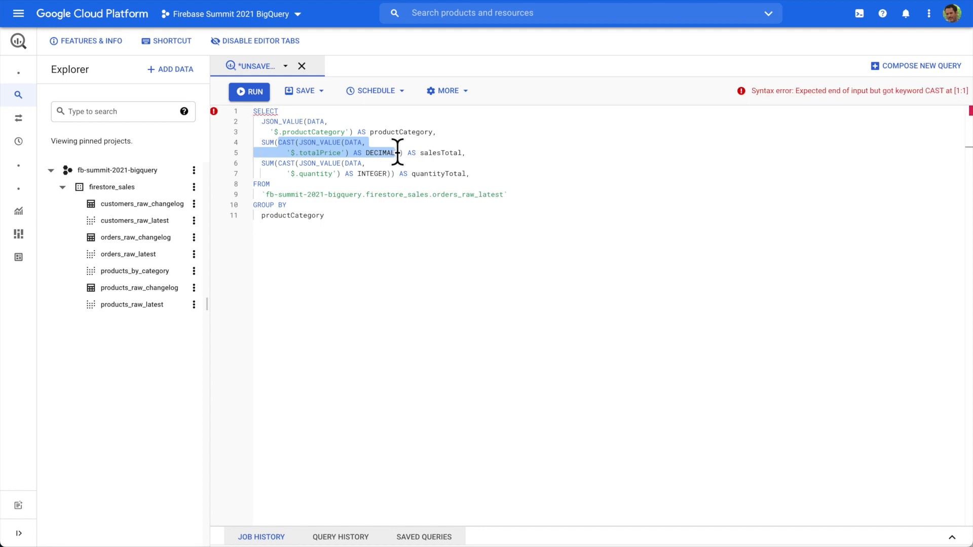
pyautogui.doubleClick(373, 173)
pyautogui.moveTo(348, 174); pyautogui.dragTo(284, 167)
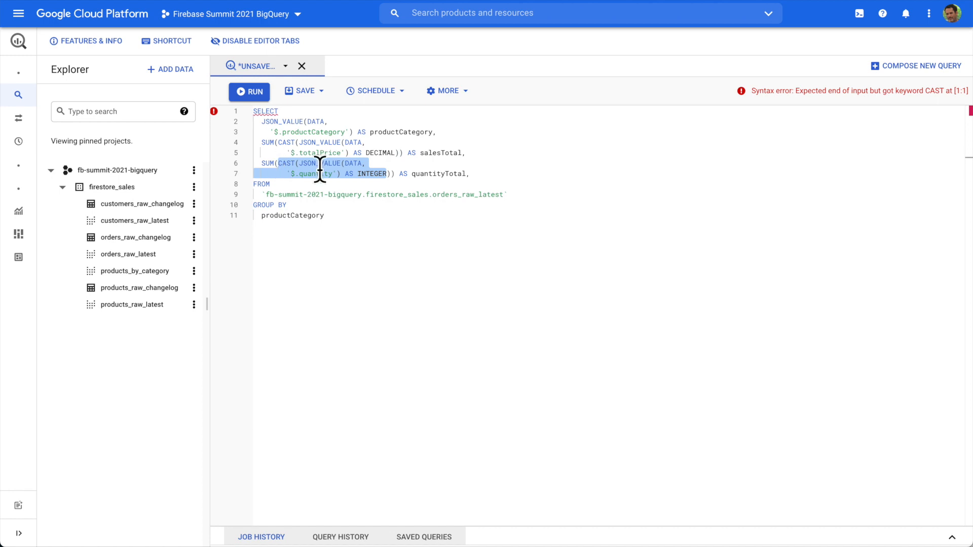
pyautogui.click(579, 174)
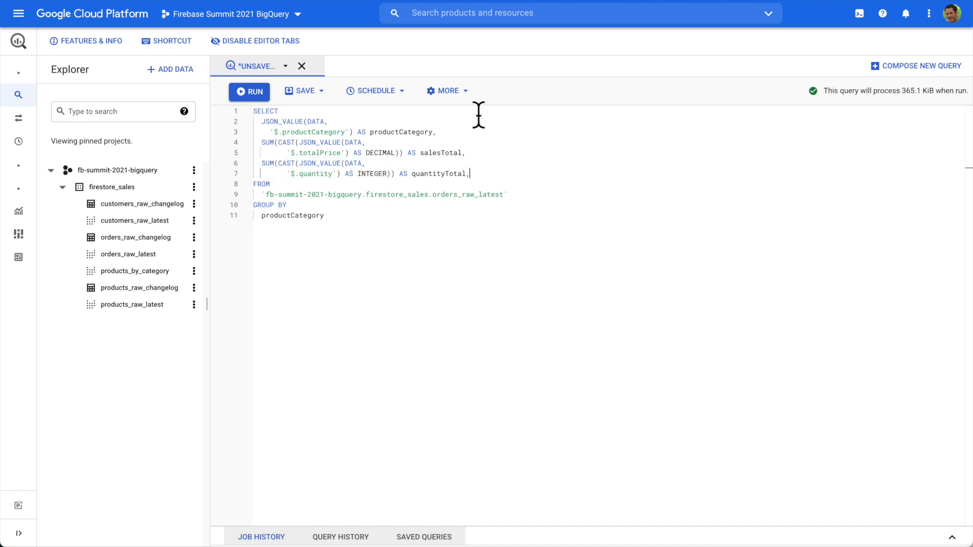
pyautogui.click(255, 93)
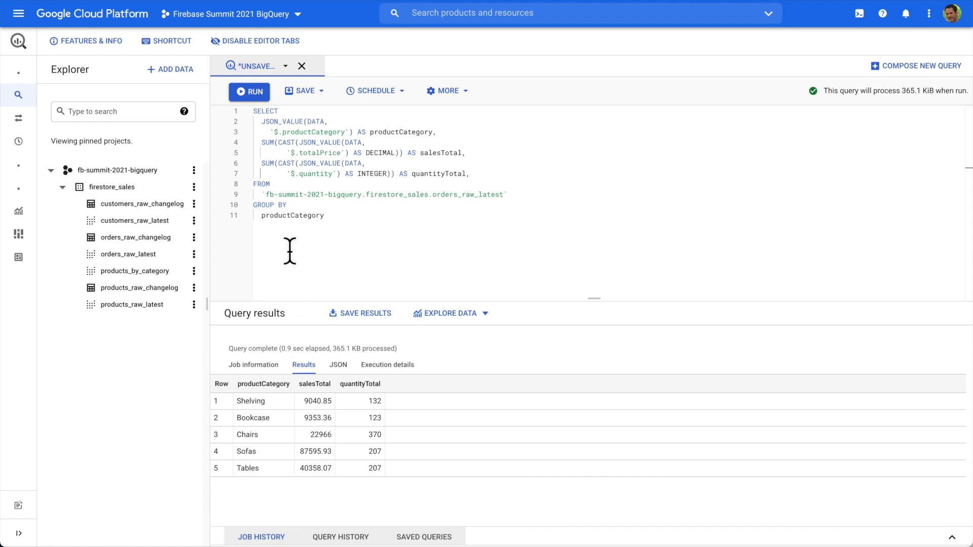
# Save the query as a view named sales_by_product_category in the firestore_sales dataset
pyautogui.click(303, 91)
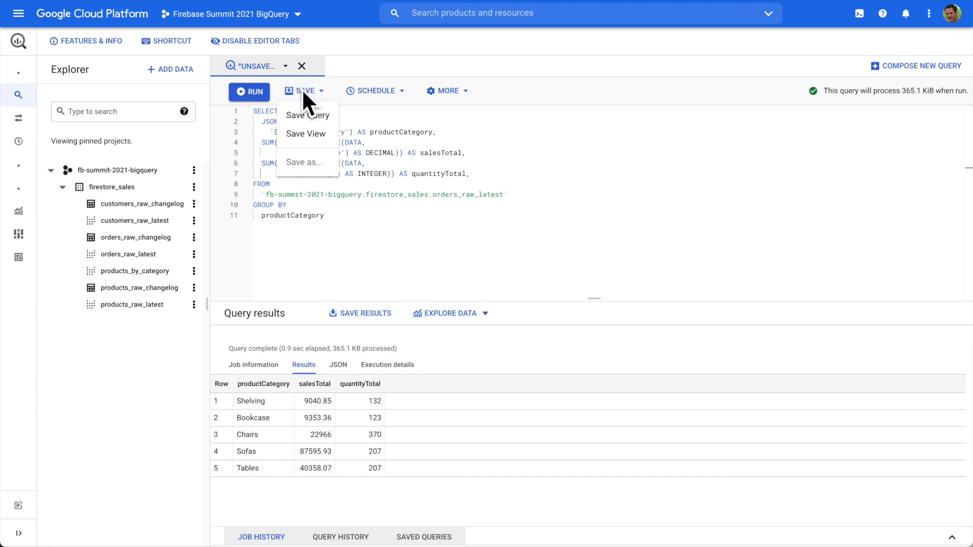
pyautogui.click(301, 133)
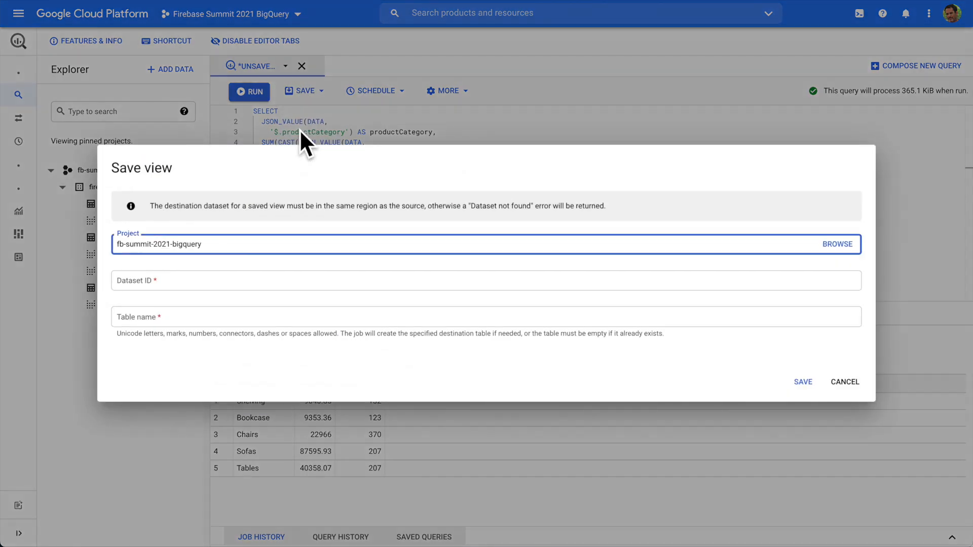
pyautogui.click(234, 279)
pyautogui.click(175, 356)
pyautogui.click(181, 319)
pyautogui.write('sales_by_product_category')
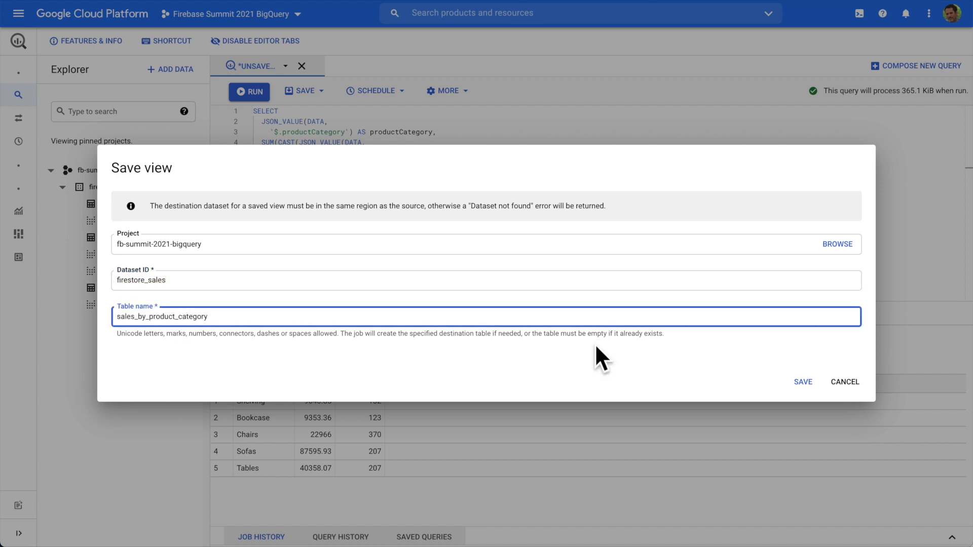
pyautogui.click(803, 383)
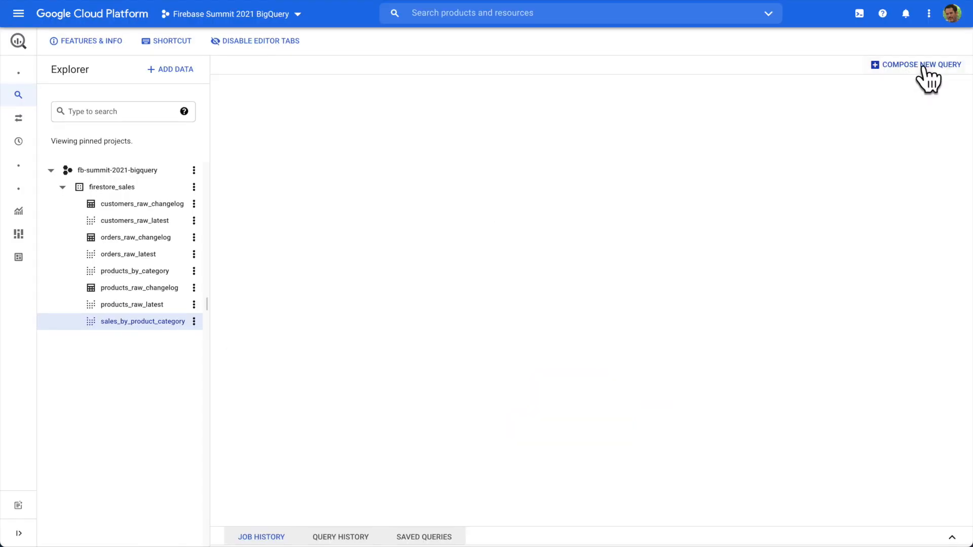
# Compose and run a query on orders_raw_latest selecting productCategory, totalPrice (DECIMAL) as salesTotal, quantity (INTEGER) as quantityTotal, dateYear as year and dateMonth as month
pyautogui.click(920, 65)
pyautogui.click(355, 186)
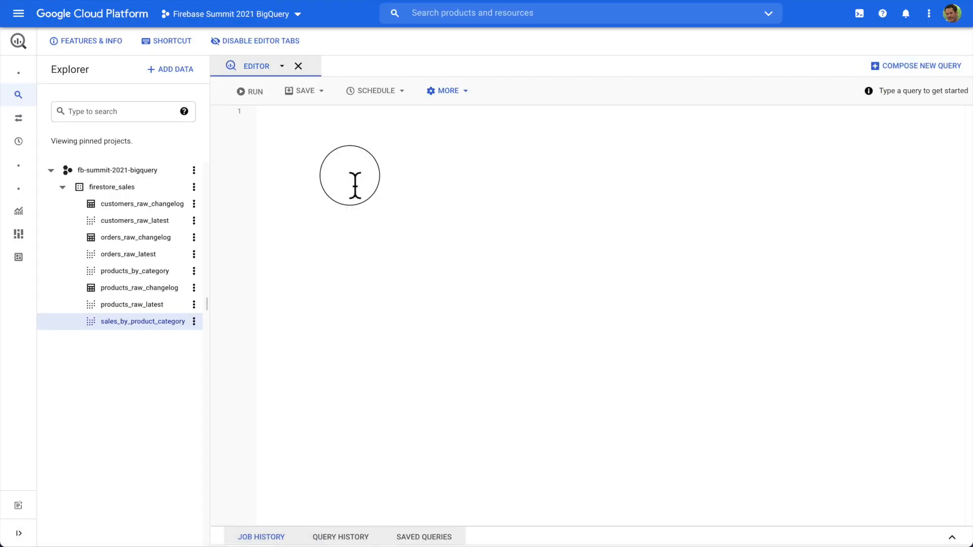
pyautogui.write("SELECT   JSON_VALUE(DATA,     '$.productCategory') AS productCategory,   CAST(JSON_VALUE(DATA,       '$.totalPrice') AS DECIMAL) AS salesTotal,   CAST(JSON_VALUE(DATA,       '$.quantity') AS INTEGER) AS quantityTotal,   JSON_VALUE(DATA,     '$.dateYear') AS year,   JSON_VALUE(DATA,     '$.dateMonth') AS month, FROM   `fb-summit-2021-bigquery.firestore_sales.orders_raw_latest`")
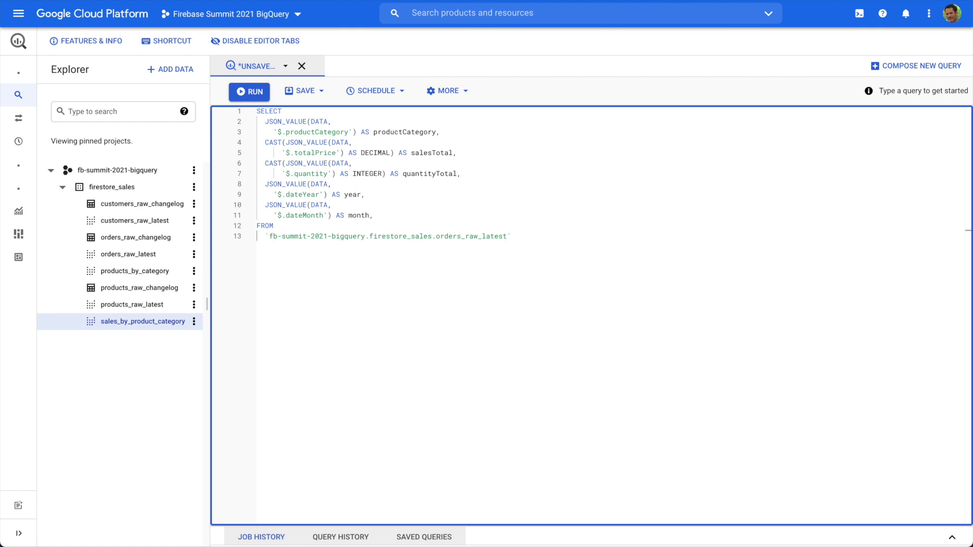
pyautogui.click(253, 91)
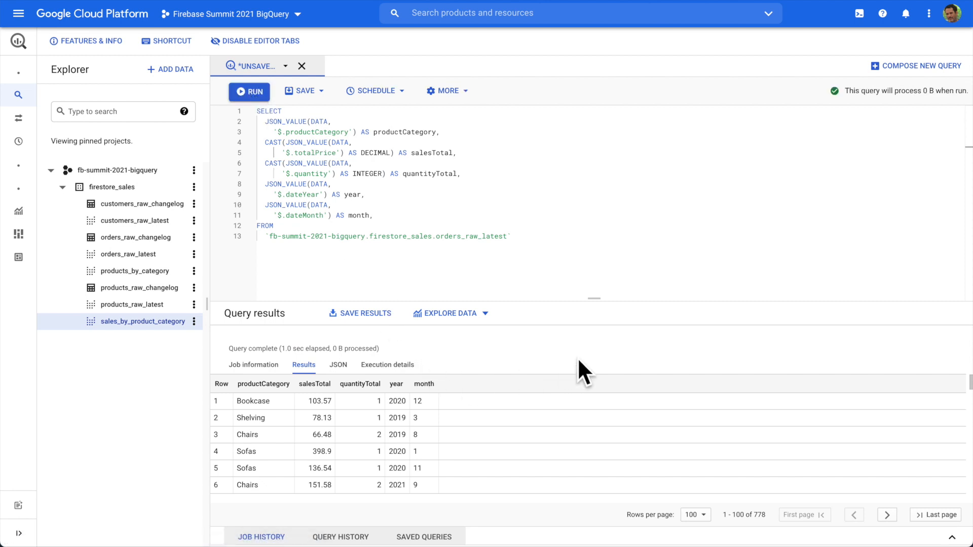
# Enlarge the query results area and page through the order rows to examine category, sales, quantity, year and month
pyautogui.moveTo(595, 300); pyautogui.dragTo(607, 245)
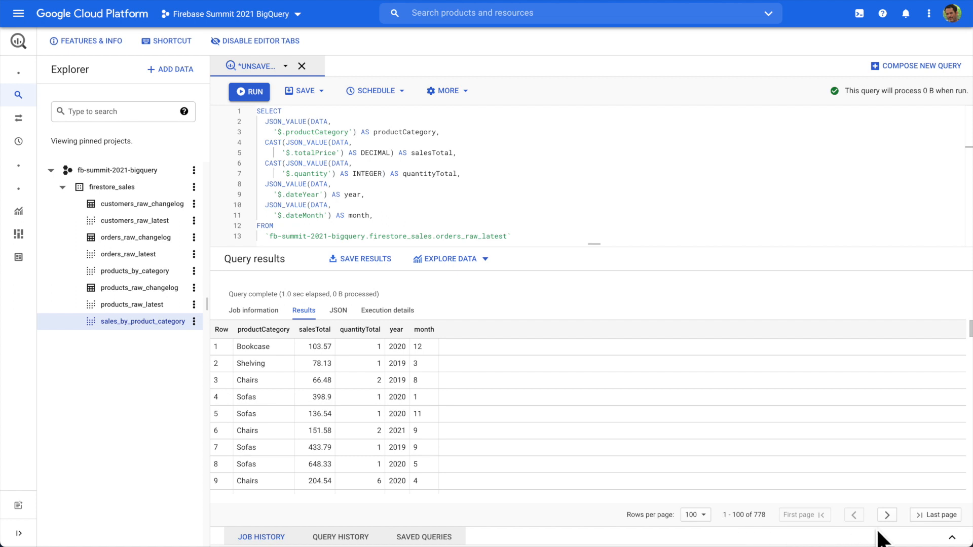
pyautogui.click(886, 515)
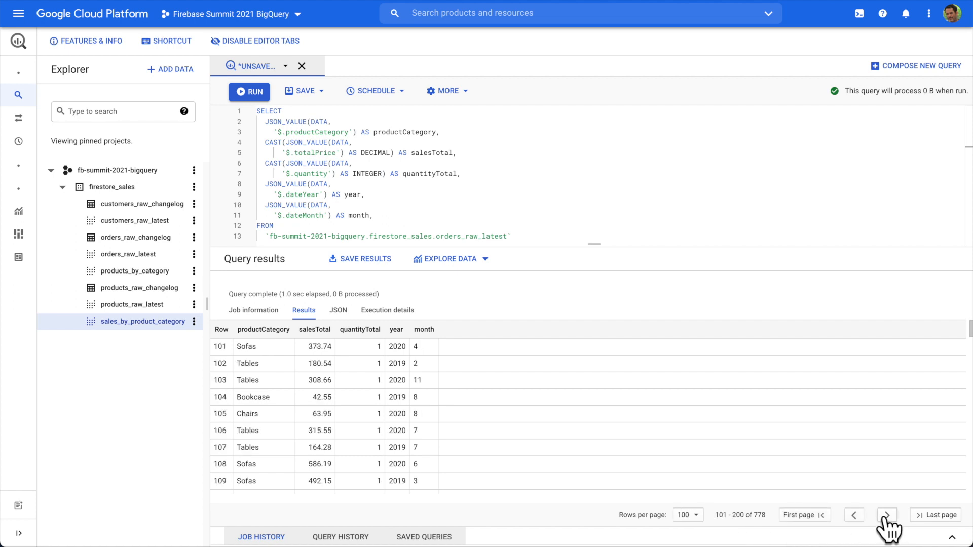
pyautogui.click(887, 515)
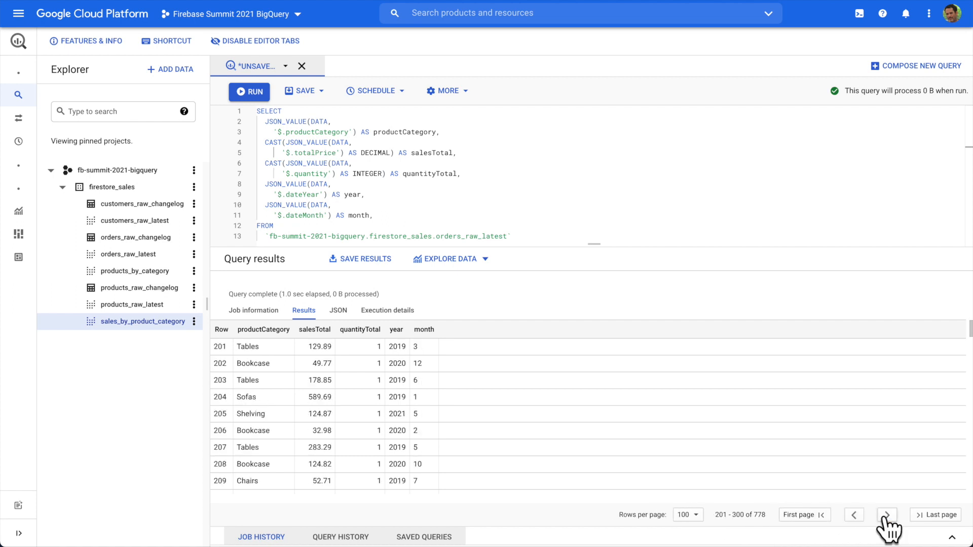
pyautogui.click(887, 515)
pyautogui.scroll(-1, 476, 417)
pyautogui.scroll(-7, 477, 418)
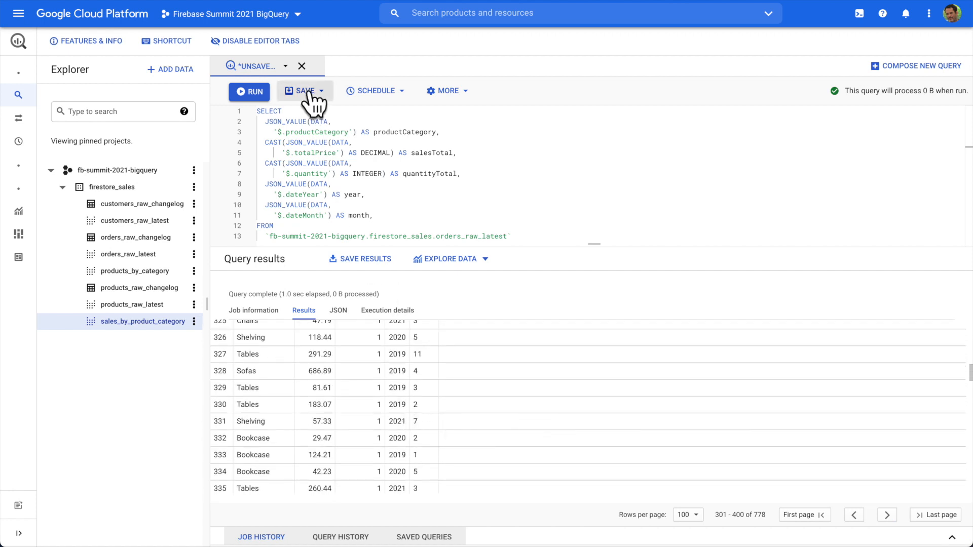
# Save the query as a view named all_orders in the firestore_sales dataset
pyautogui.click(310, 92)
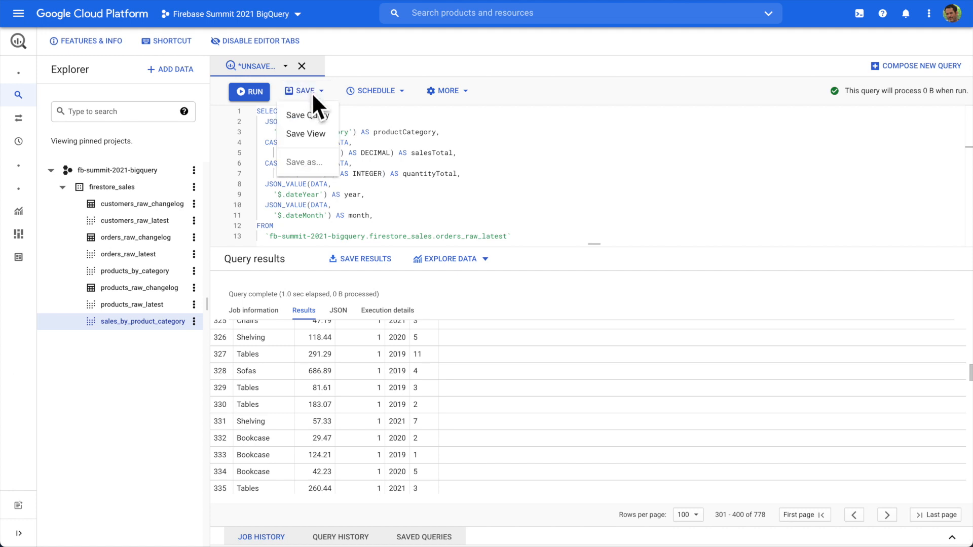
pyautogui.click(317, 133)
pyautogui.click(264, 281)
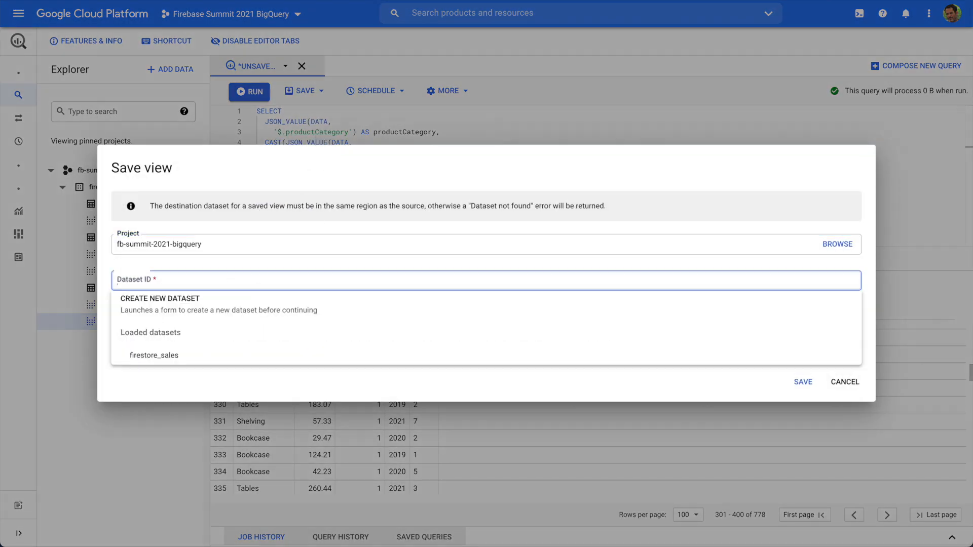
pyautogui.click(251, 354)
pyautogui.click(254, 318)
pyautogui.write('all_orders')
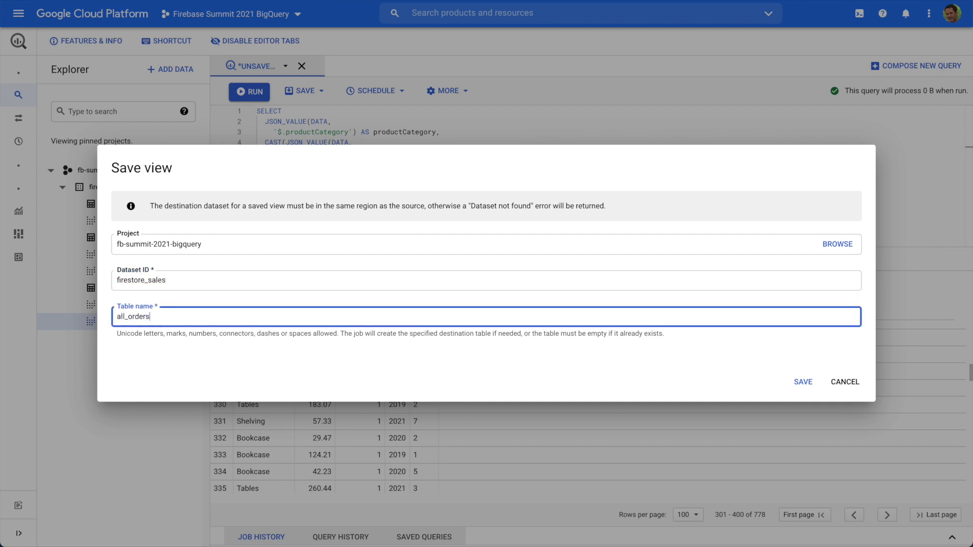
pyautogui.click(801, 382)
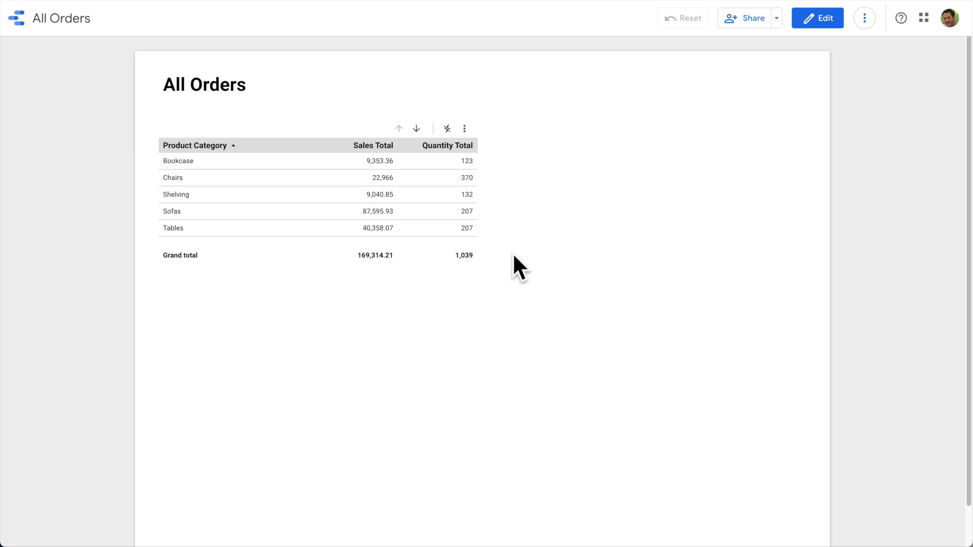
# In the All Orders report, drill the table down from product category to year, and examine the monthly sales for 2020
pyautogui.click(416, 129)
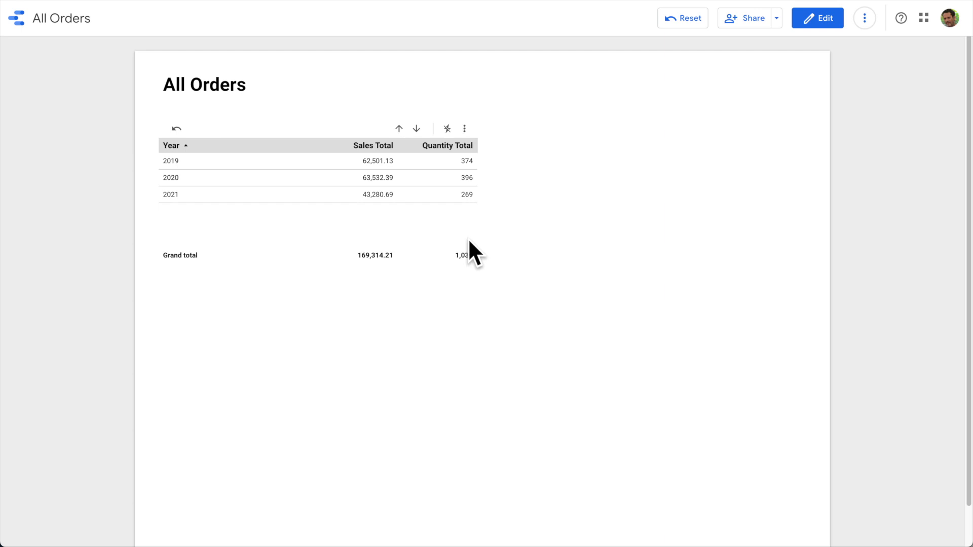
pyautogui.click(198, 178)
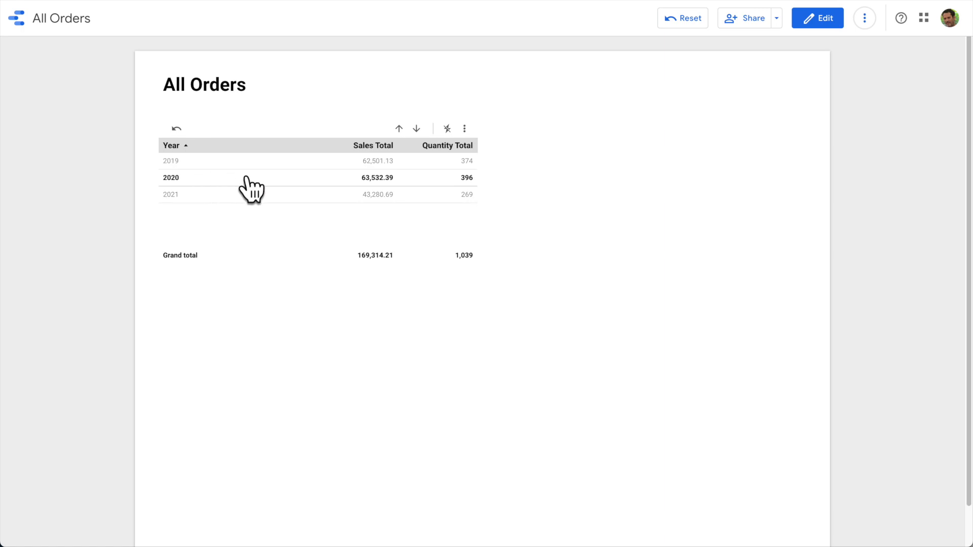
pyautogui.click(417, 129)
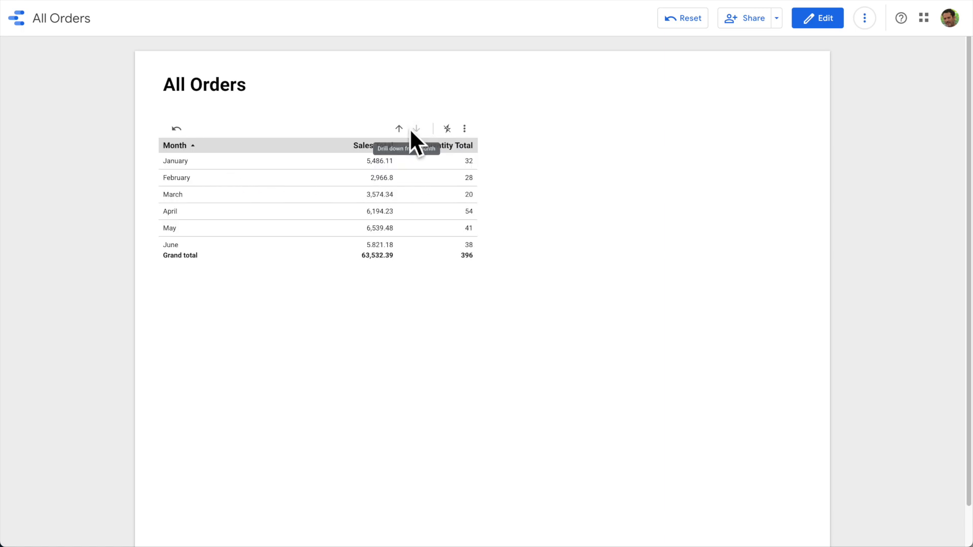
pyautogui.scroll(-1, 397, 195)
pyautogui.scroll(-4, 395, 190)
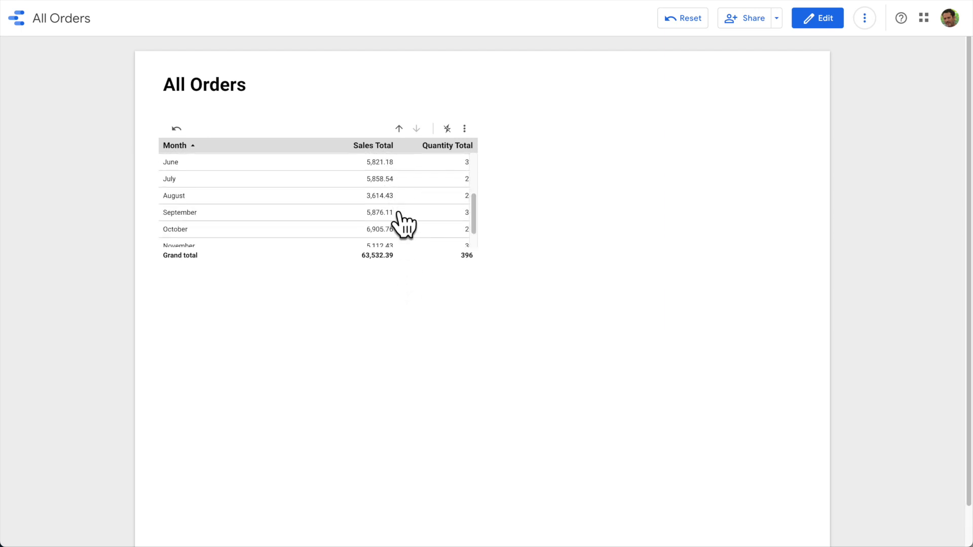
pyautogui.scroll(-2, 402, 222)
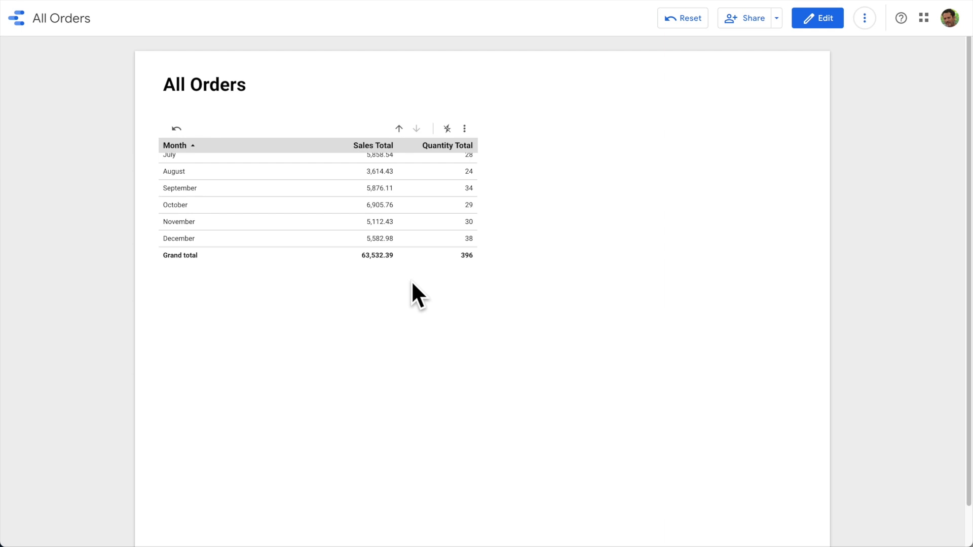
pyautogui.scroll(5, 398, 234)
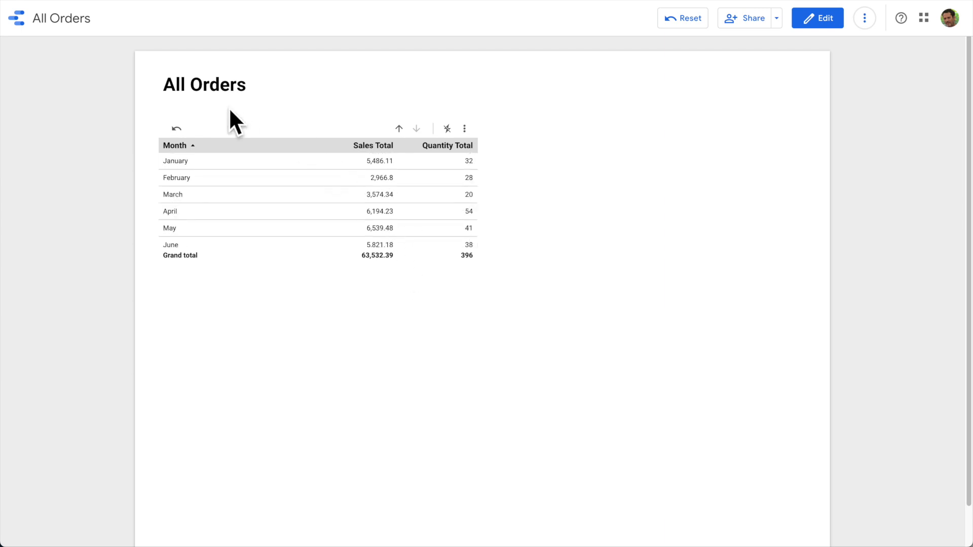
# Reset the table to product categories and drill down through Chairs and 2021 to examine the monthly sales
pyautogui.click(176, 129)
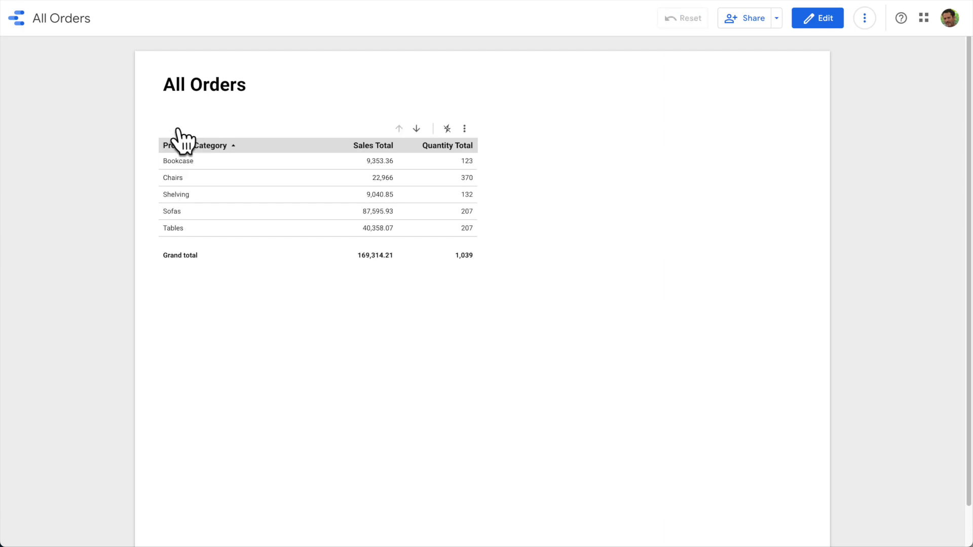
pyautogui.click(192, 179)
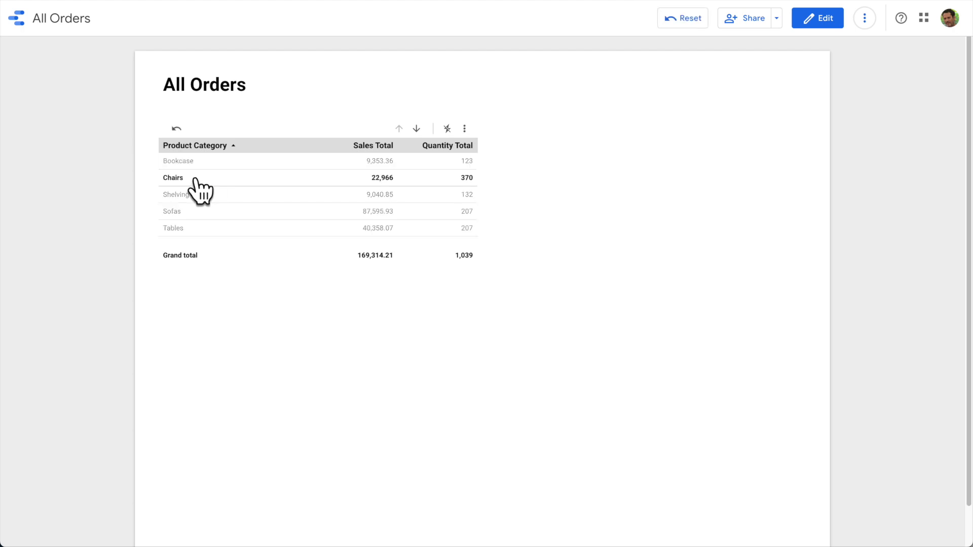
pyautogui.click(417, 129)
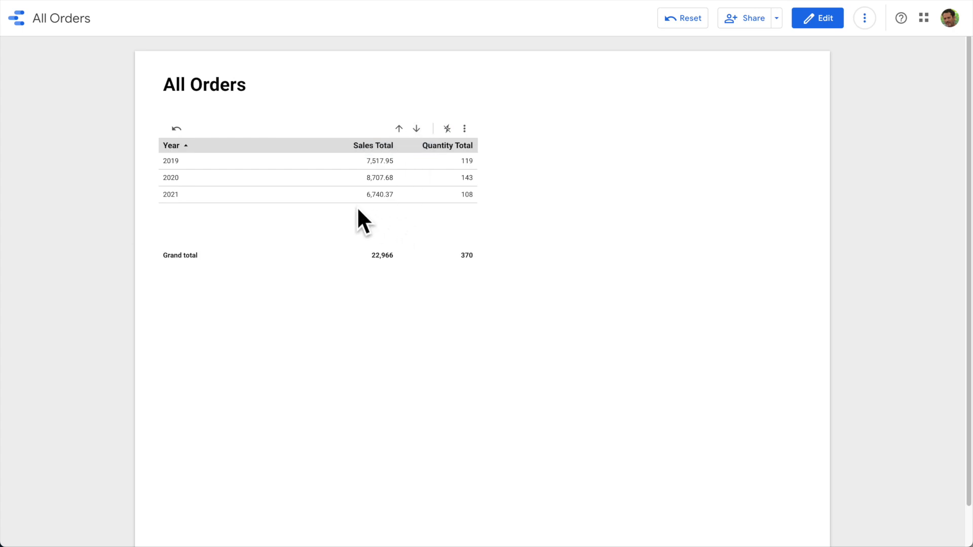
pyautogui.click(260, 196)
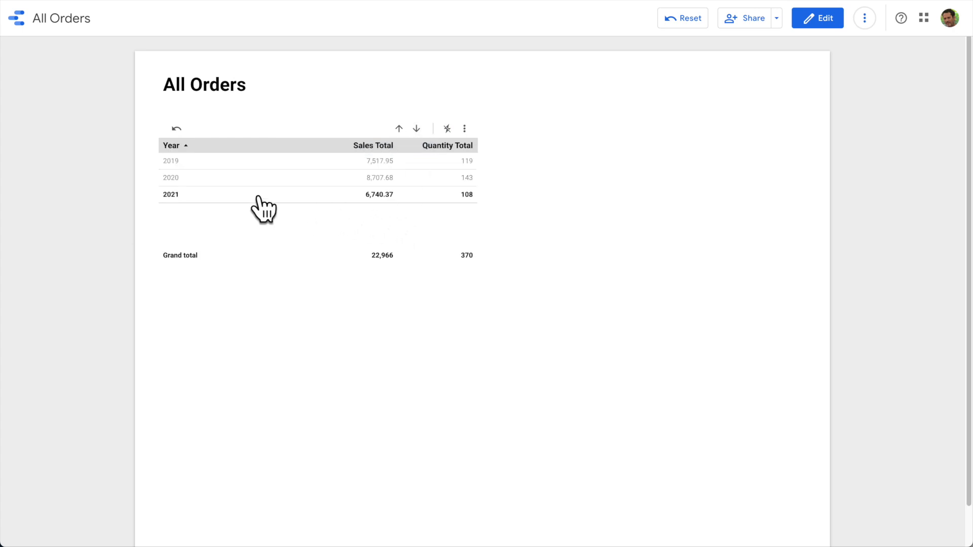
pyautogui.click(417, 129)
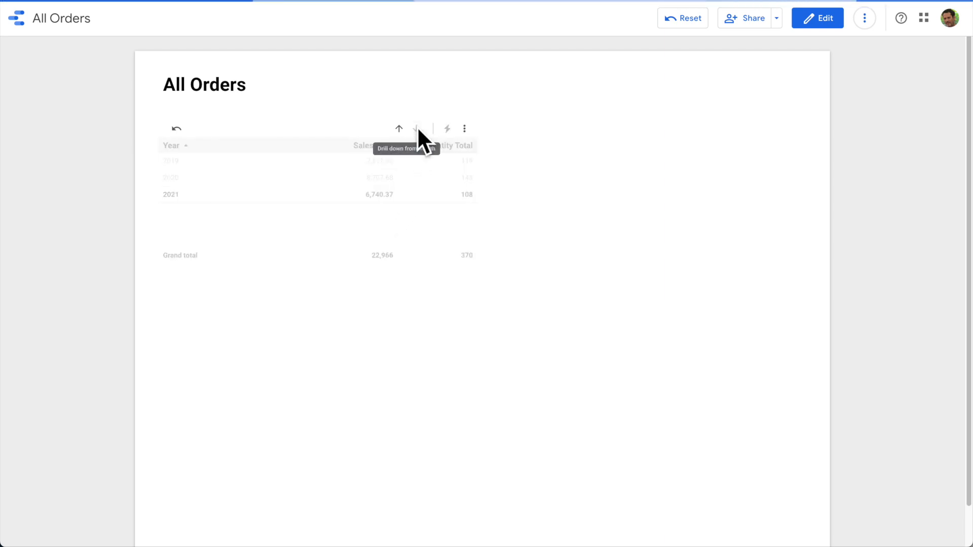
pyautogui.scroll(-3, 393, 222)
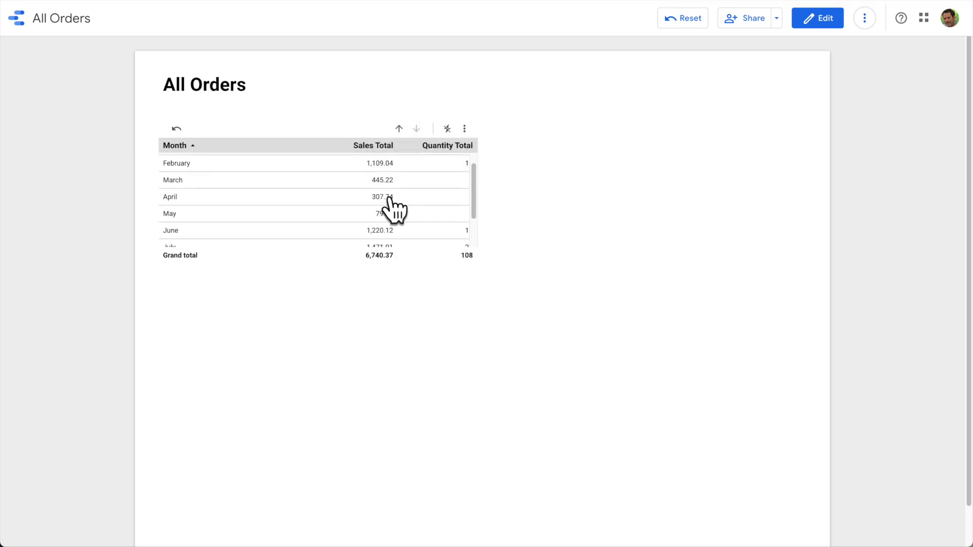